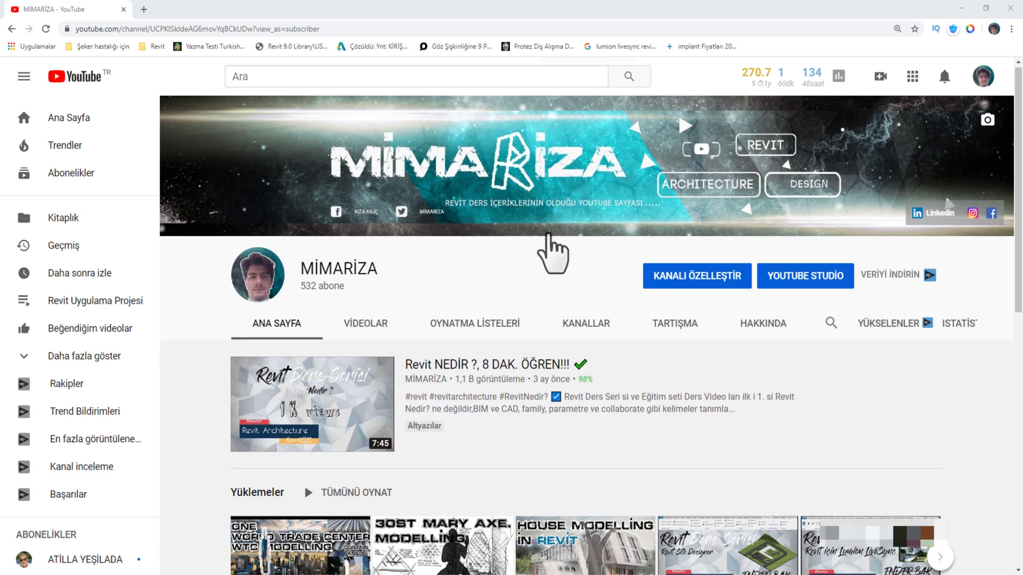
- Clear the stray text selections, open the Level 1 plan, and start drawing Generic 200mm walls
scroll(480, 229, "down", 1)
left_click_drag(365, 215, 394, 234)
left_click(425, 216)
scroll(425, 224, "down", 1)
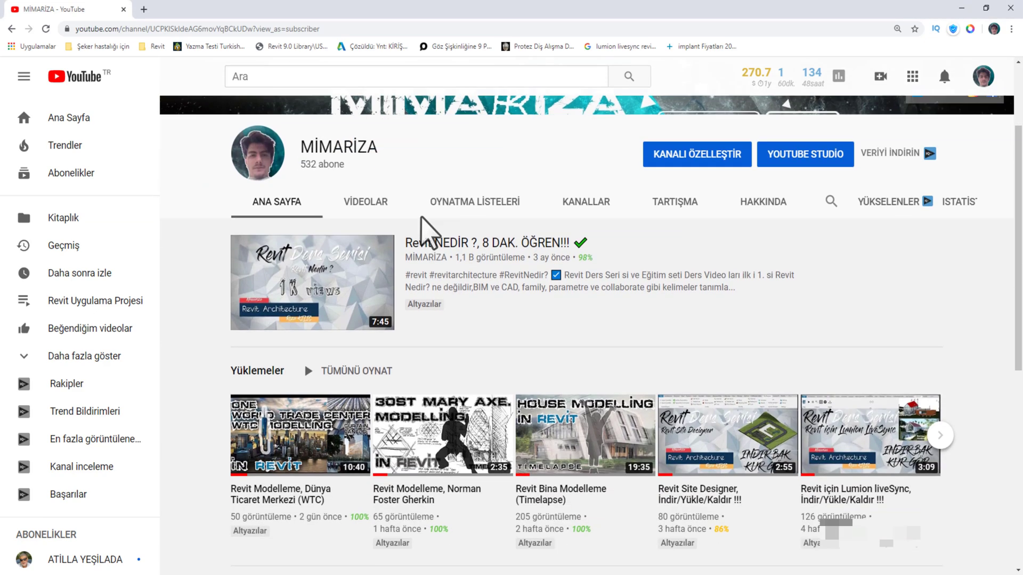
scroll(425, 223, "down", 3)
scroll(425, 224, "down", 1)
scroll(425, 224, "down", 2)
scroll(421, 242, "down", 2)
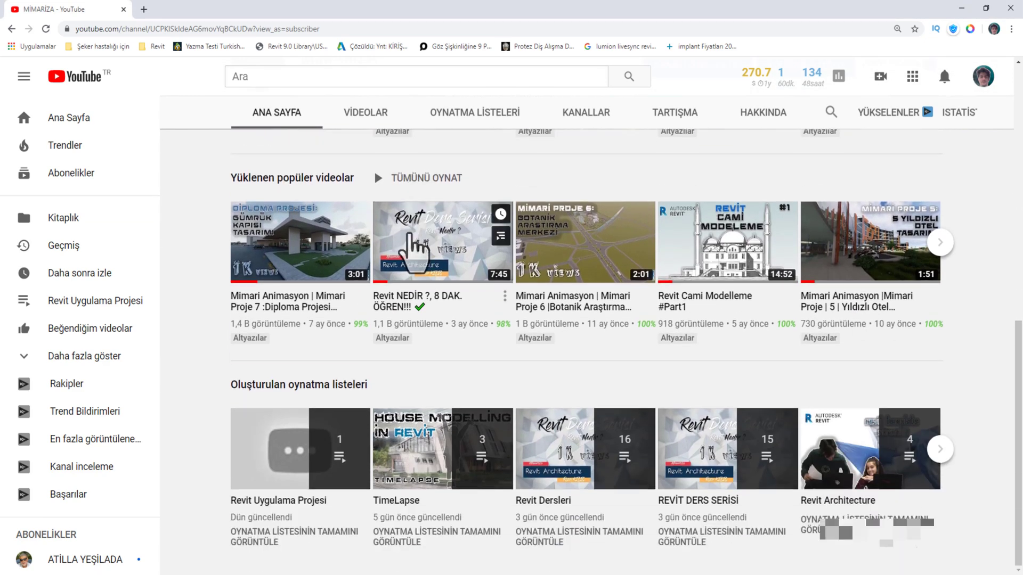
scroll(477, 421, "up", 10)
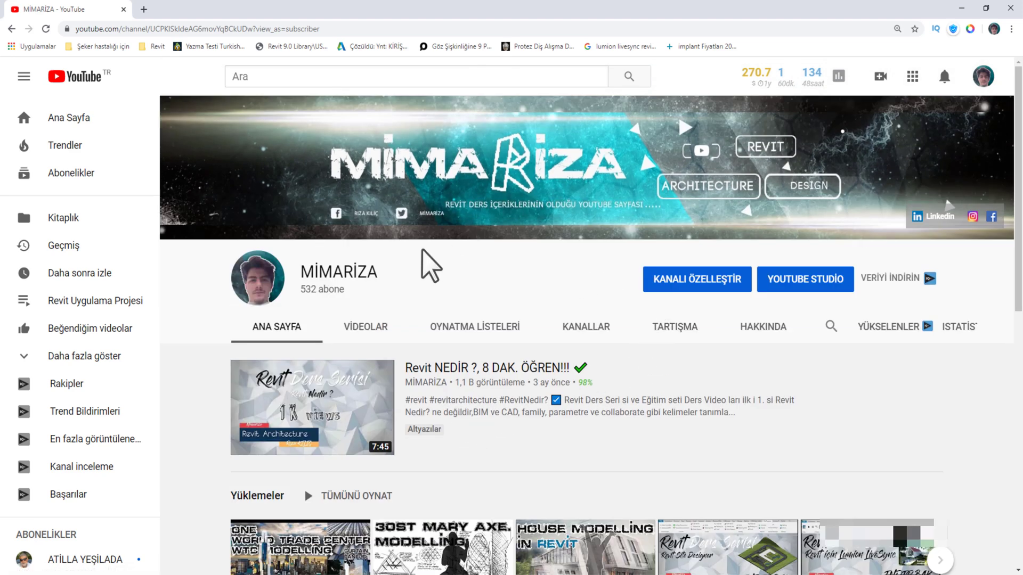
left_click(403, 285)
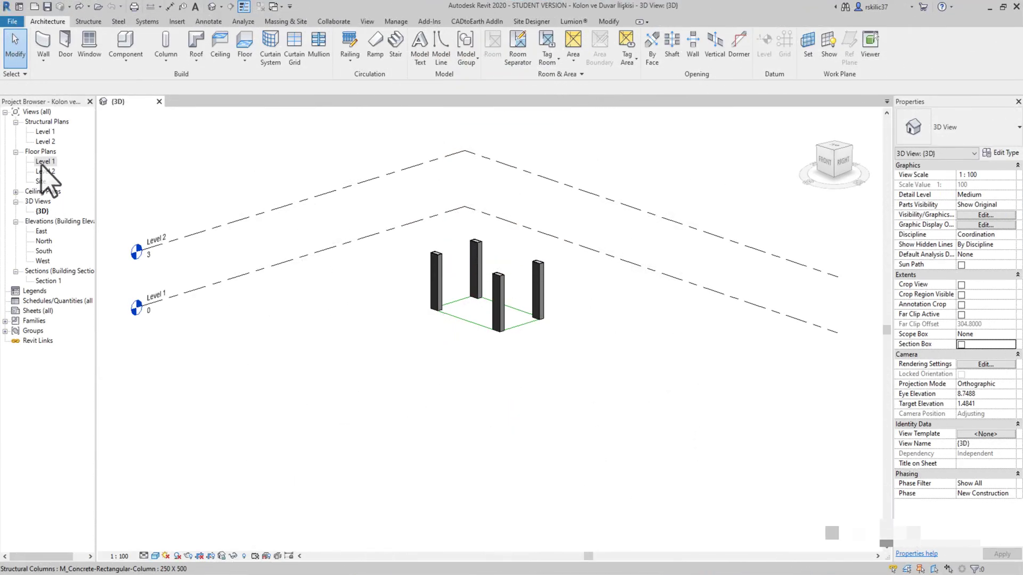
double_click(46, 161)
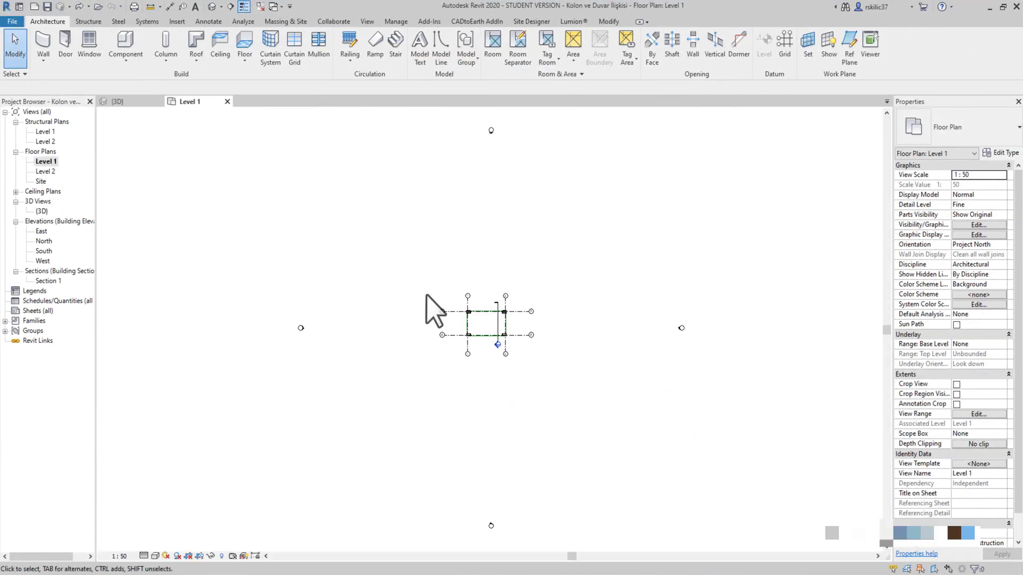
left_click(43, 46)
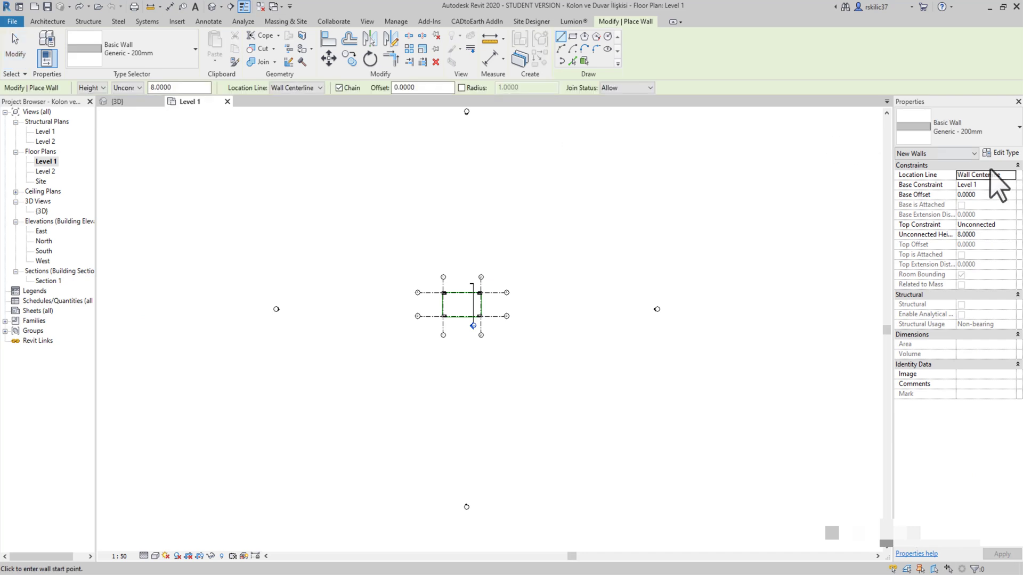
- Add two new layers to the Generic 200mm type, one on the exterior and one below the core
left_click(1001, 154)
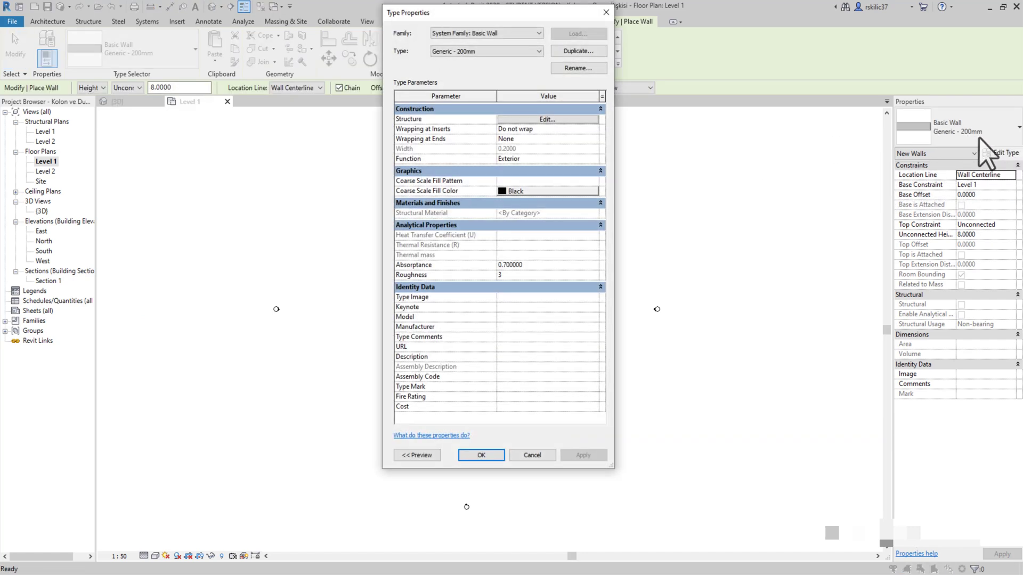
left_click(549, 120)
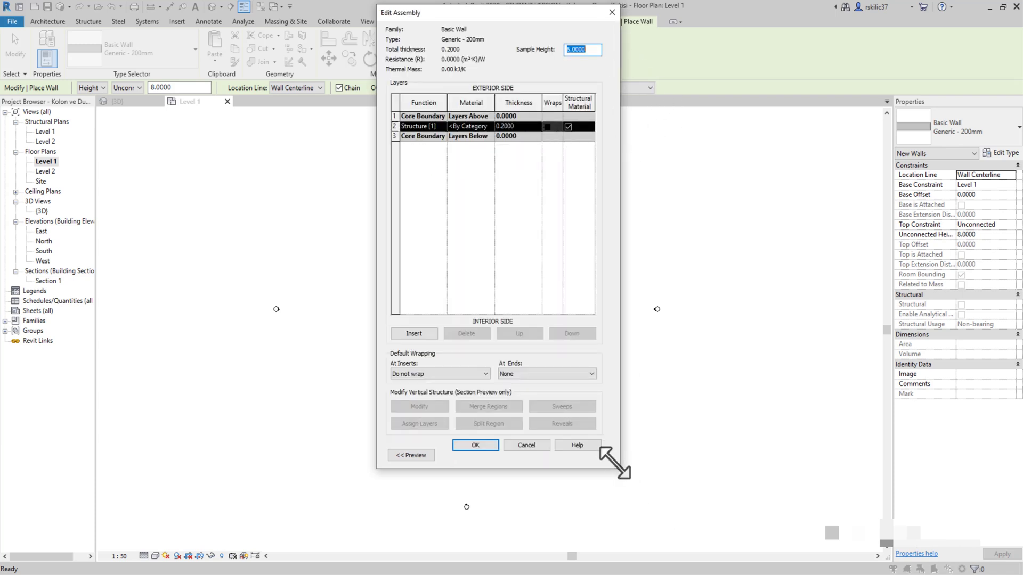
left_click_drag(615, 462, 793, 305)
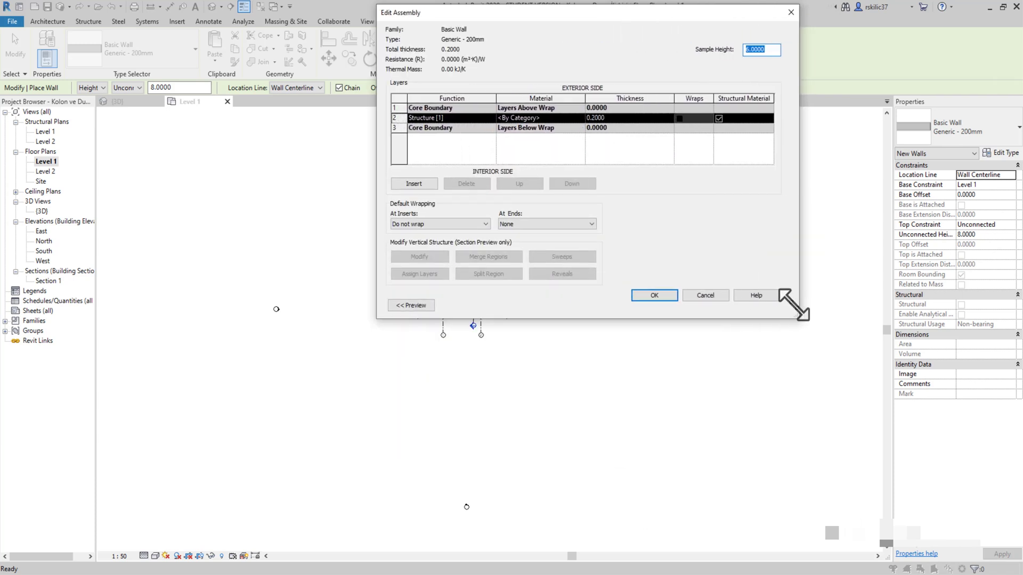
left_click(419, 183)
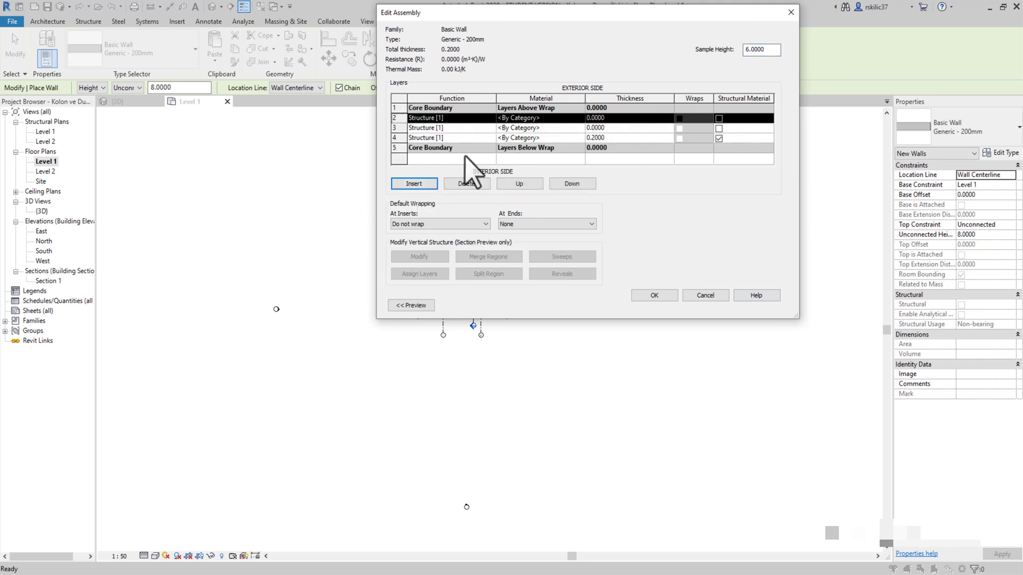
left_click(530, 184)
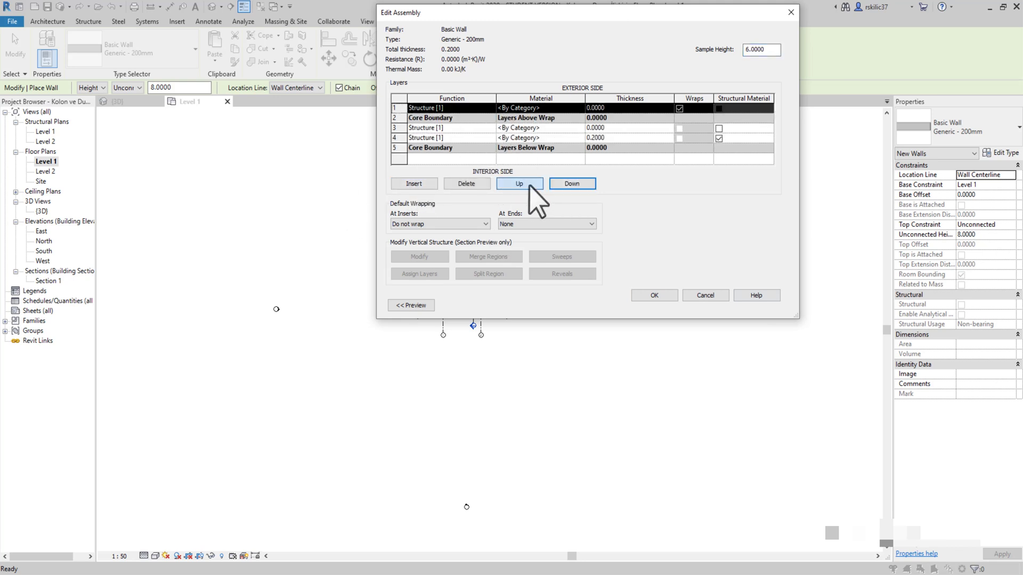
left_click(399, 127)
left_click(571, 184)
left_click(572, 184)
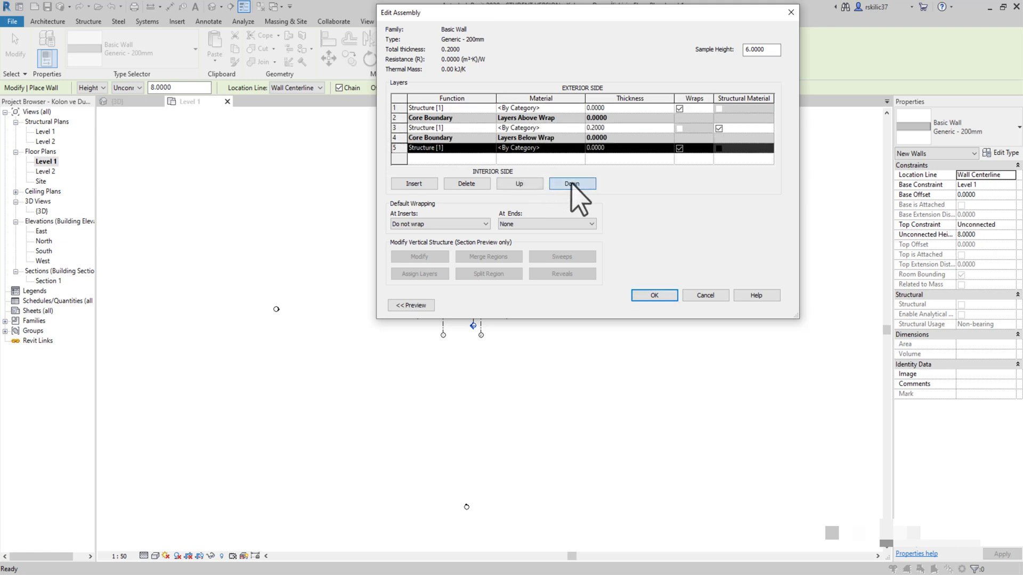
- Give the new layers 0.03 thickness, wrapping, and Stucco material, then apply the type changes
left_click(624, 108)
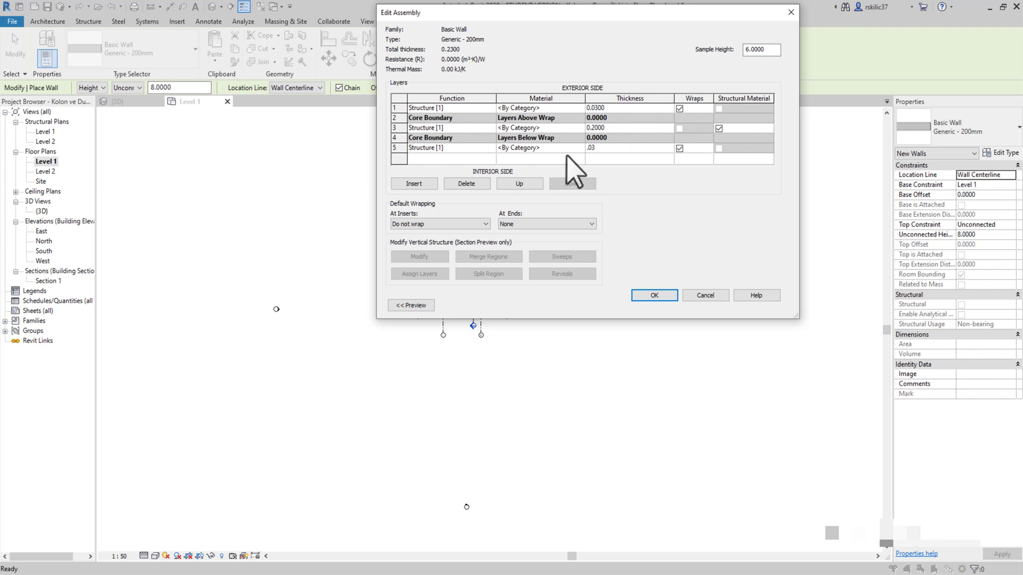
left_click(581, 108)
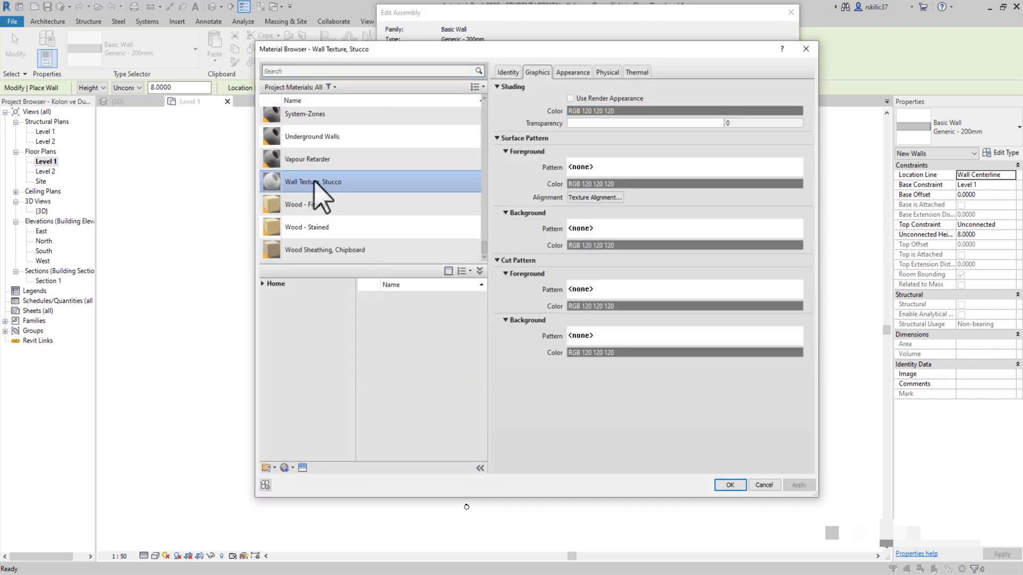
key("Return")
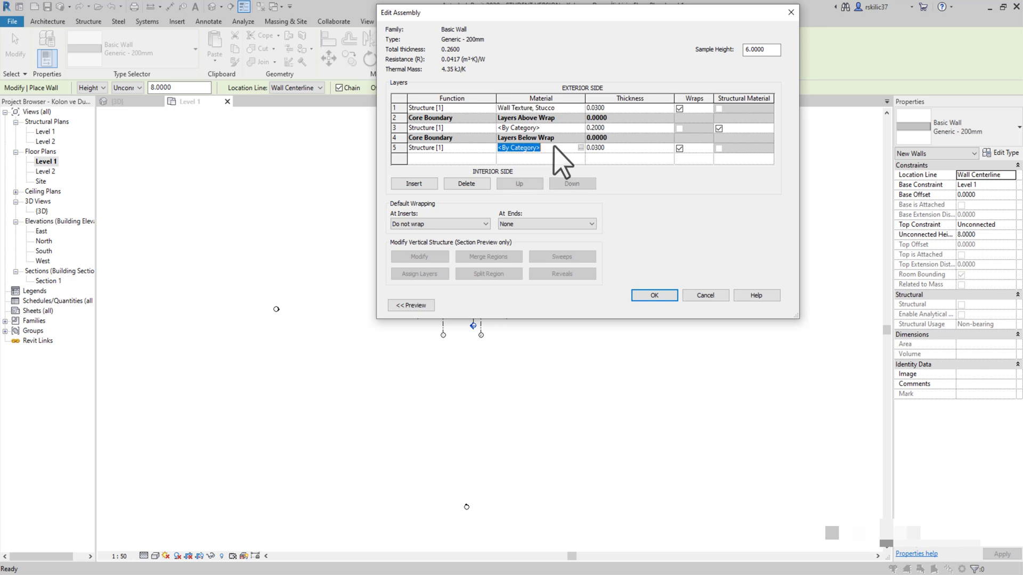
left_click(673, 293)
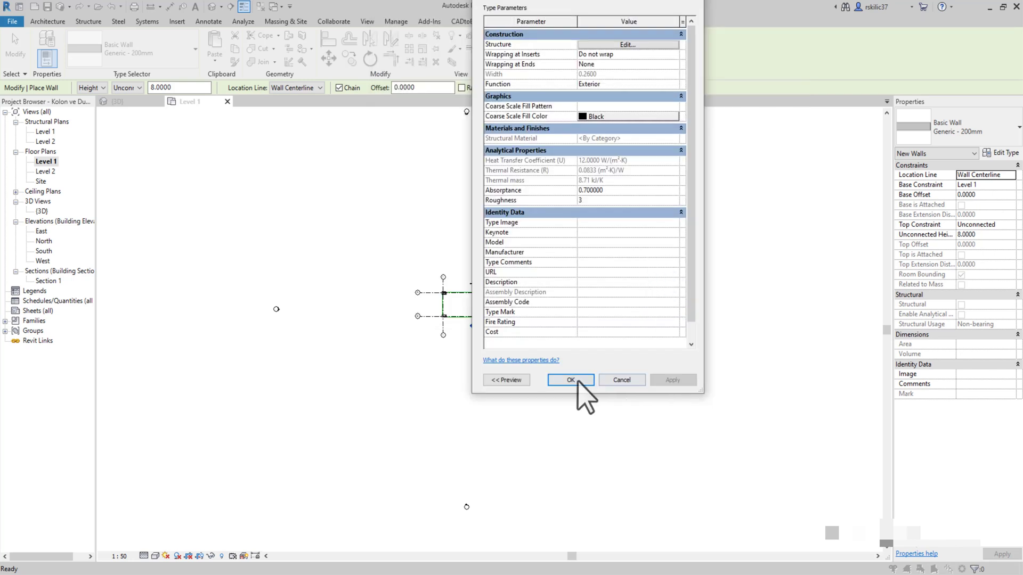
left_click(578, 381)
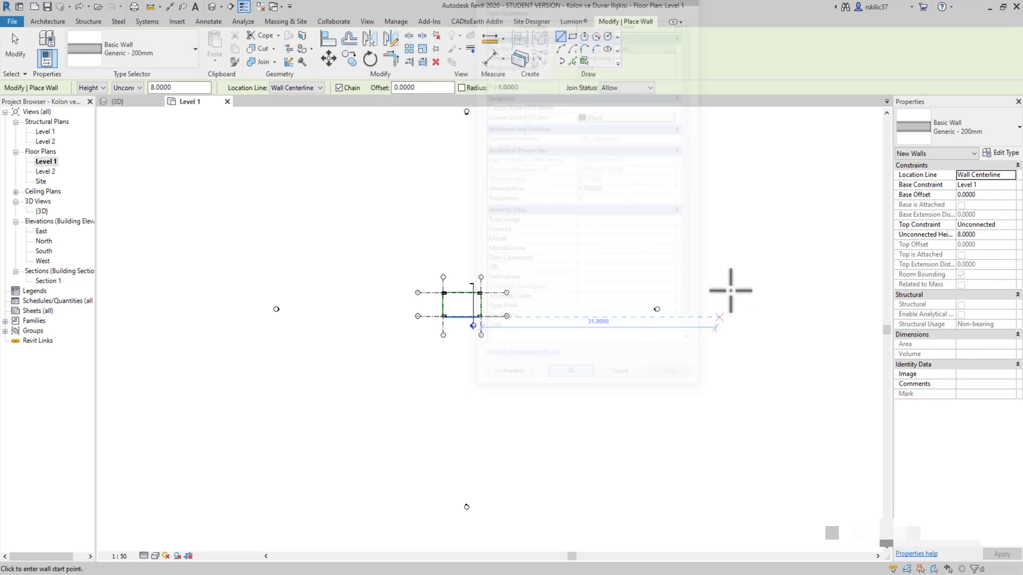
- Set new walls to rise to Level 2, located by their Core Face: Exterior
left_click(140, 87)
left_click(125, 114)
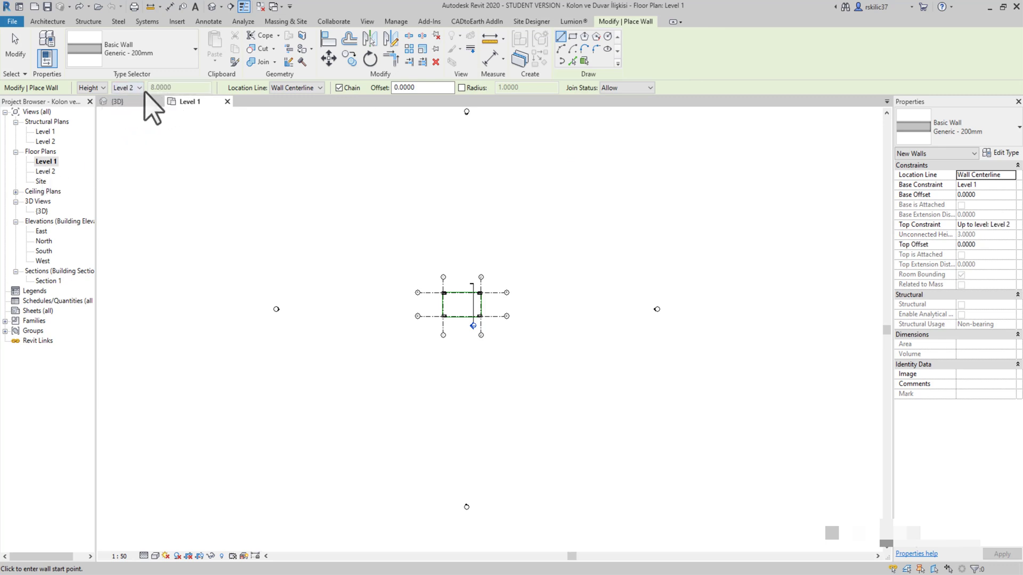
left_click(285, 88)
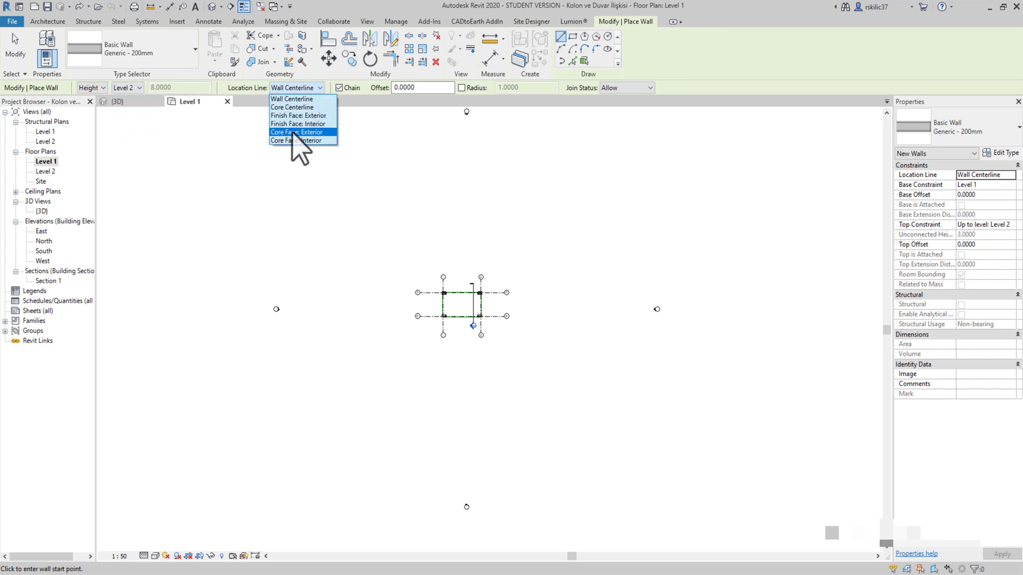
left_click(294, 132)
scroll(297, 370, "up", 2)
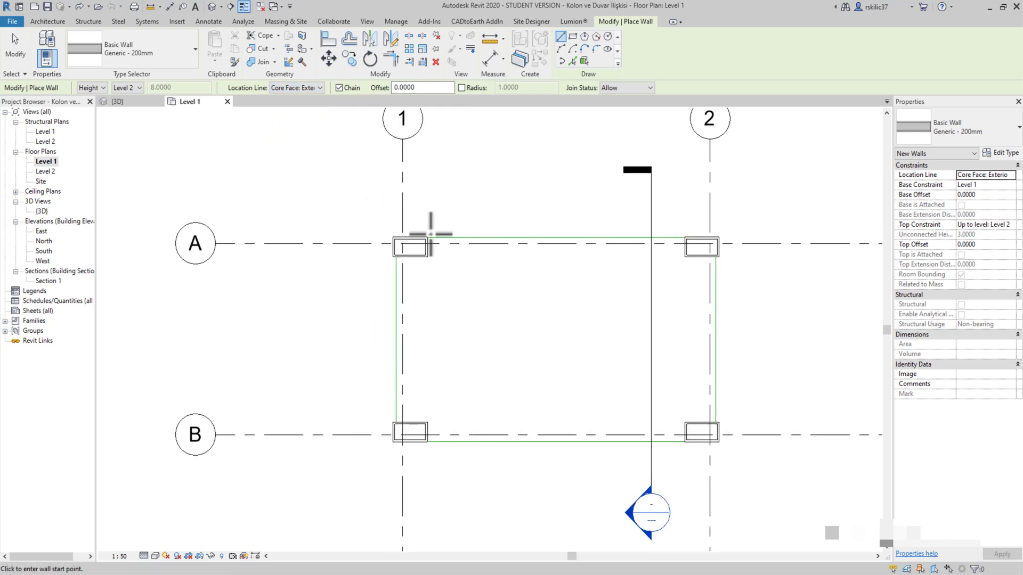
scroll(410, 228, "up", 3)
scroll(421, 242, "up", 3)
scroll(407, 242, "down", 2)
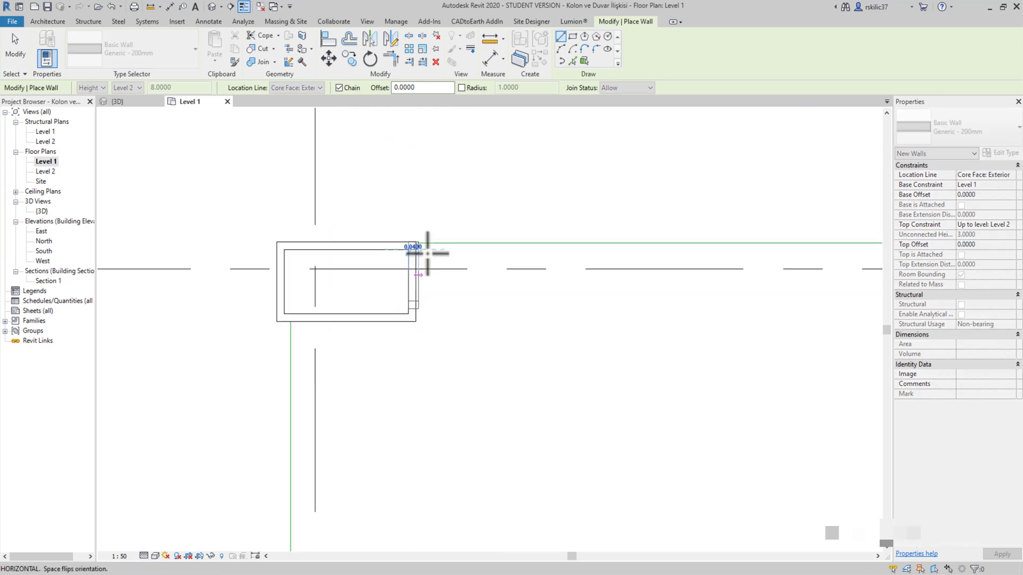
scroll(416, 247, "up", 5)
scroll(126, 262, "down", 5)
scroll(403, 221, "up", 2)
scroll(426, 223, "up", 1)
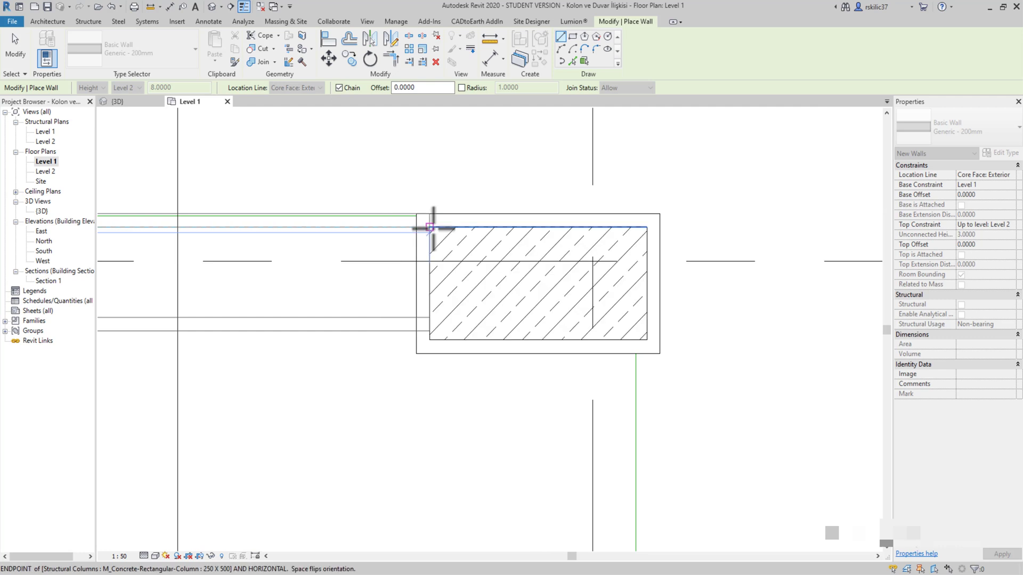
scroll(626, 345, "up", 1)
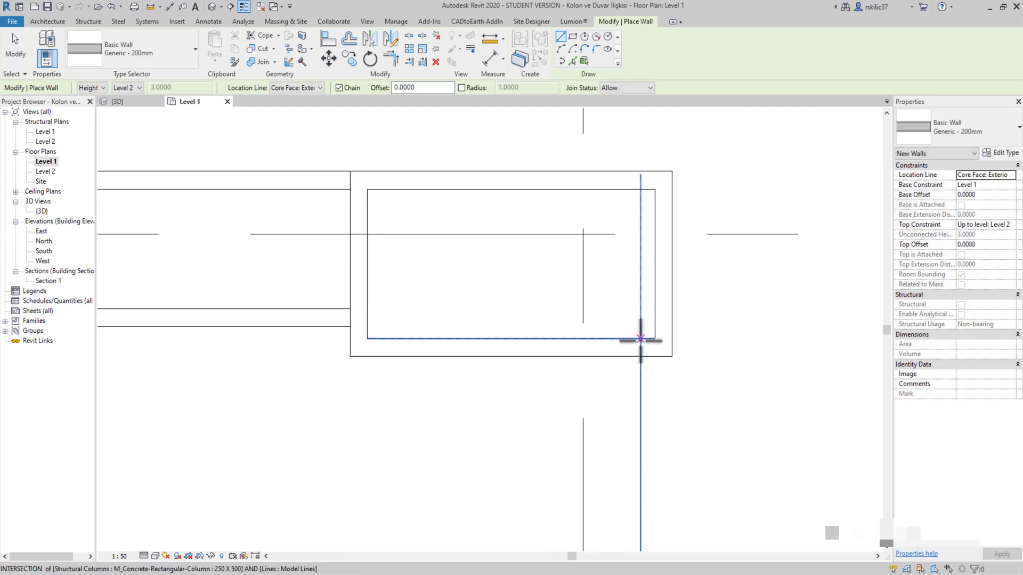
- Start a wall at a column corner, then cancel the slanted wall preview
left_click(651, 337)
scroll(651, 337, "down", 3)
middle_click_drag(375, 303, 424, 270)
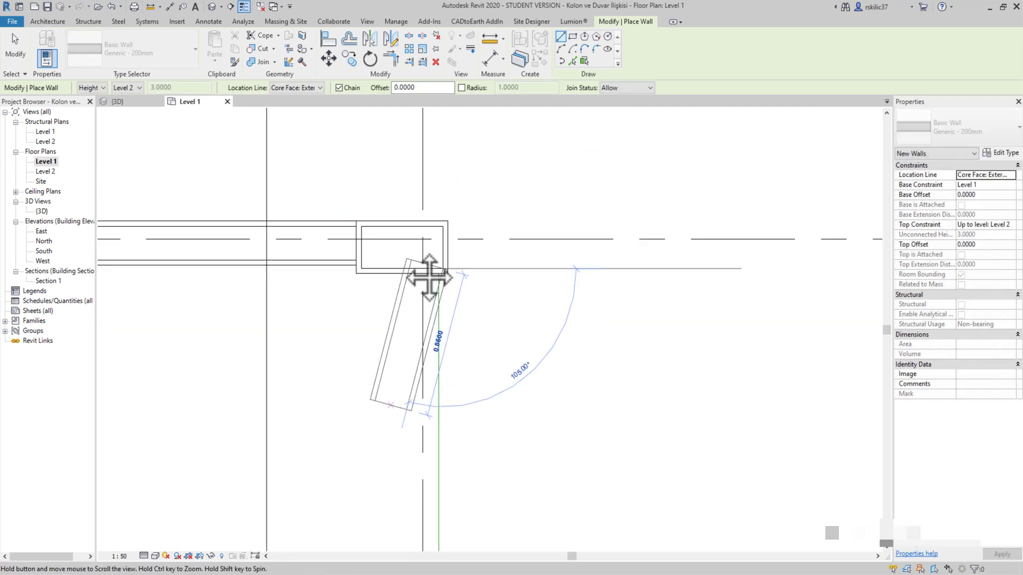
scroll(421, 388, "up", 2)
scroll(421, 388, "up", 3)
key("Escape")
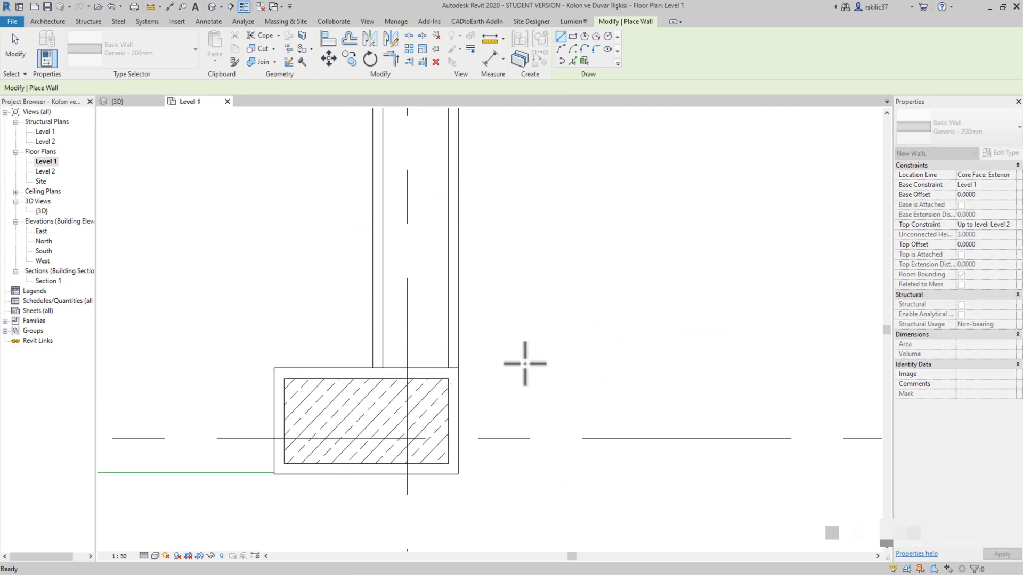
scroll(495, 368, "down", 1)
scroll(363, 427, "up", 2)
- Draw a wall from a column corner along the plan edge and end that chain
left_click(364, 427)
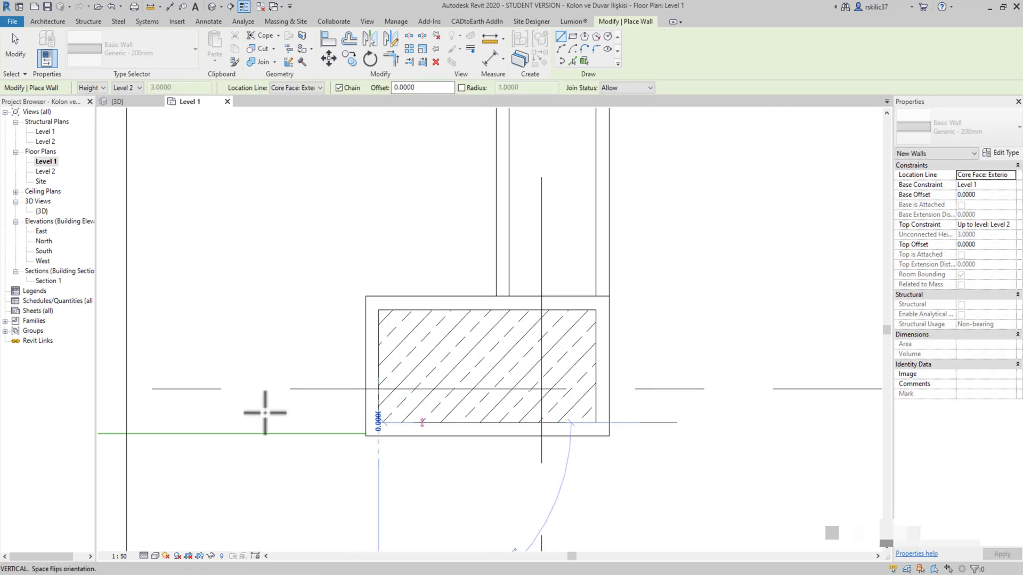
scroll(262, 411, "down", 1)
scroll(249, 407, "down", 1)
middle_click_drag(249, 407, 571, 407)
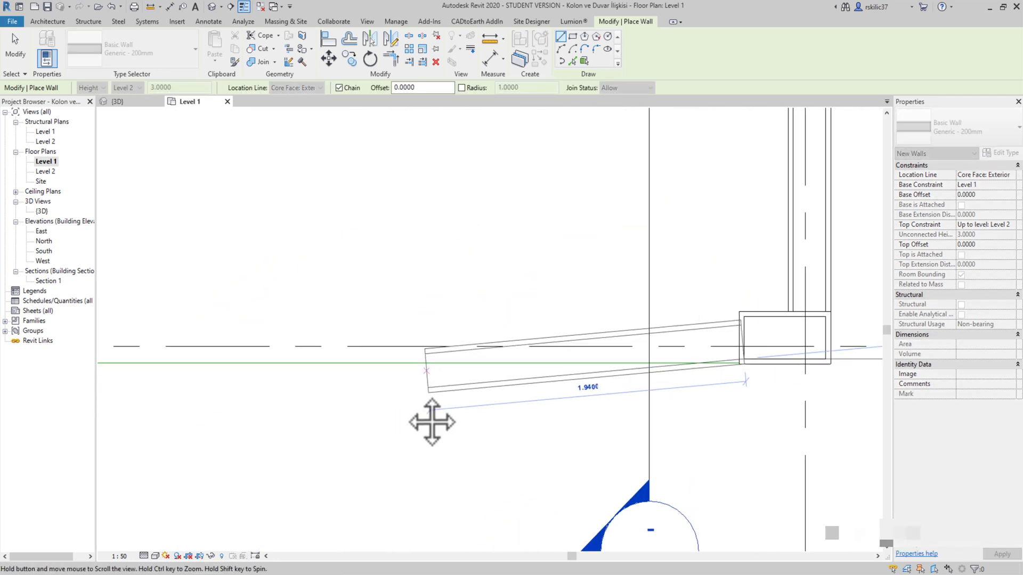
middle_click_drag(425, 417, 519, 413)
scroll(299, 352, "up", 2)
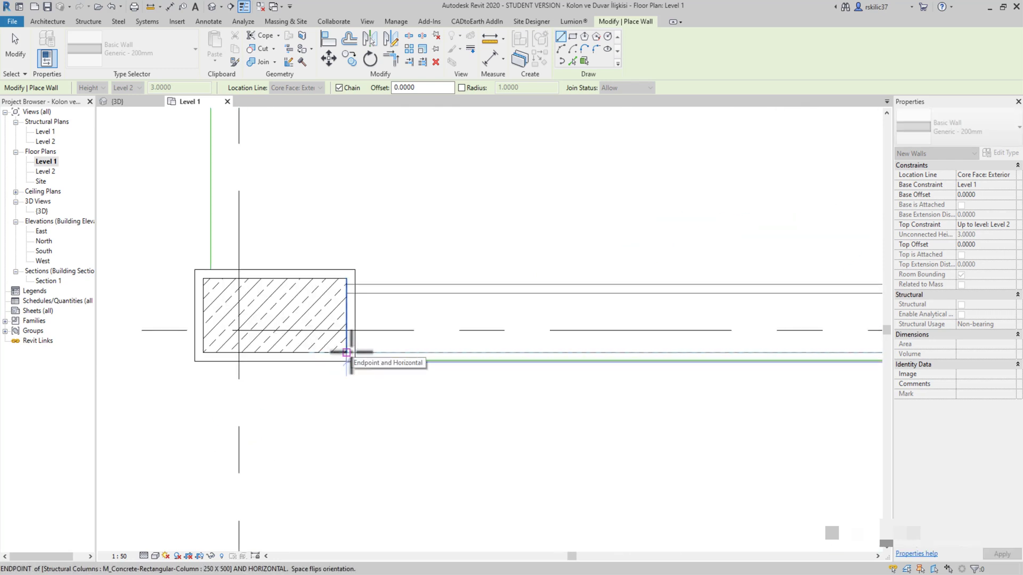
middle_click_drag(299, 405, 338, 498)
key("Escape")
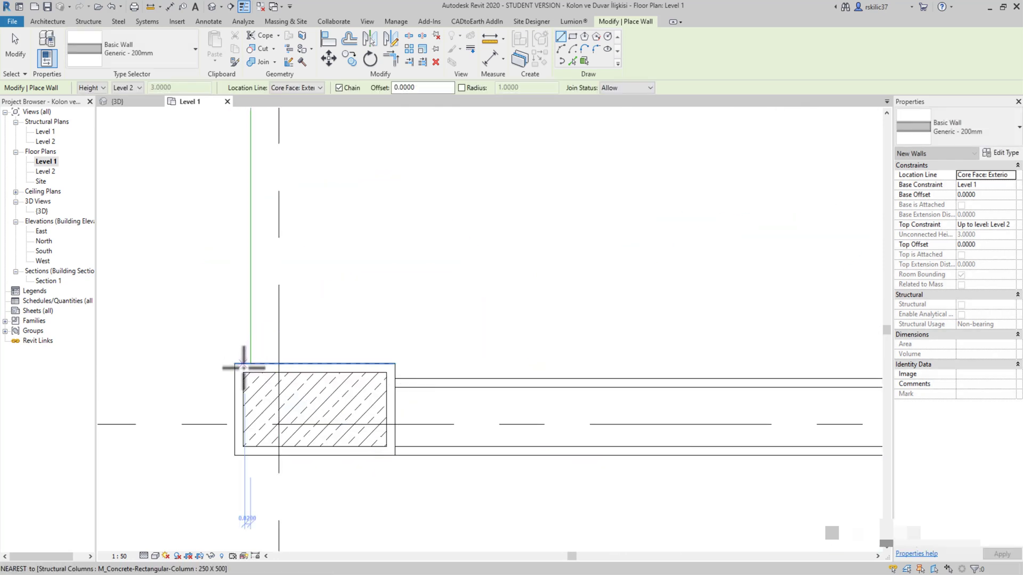
- Draw the last wall from the lower column corner to the upper one and exit the Wall tool
left_click(244, 373)
scroll(256, 533, "down", 2)
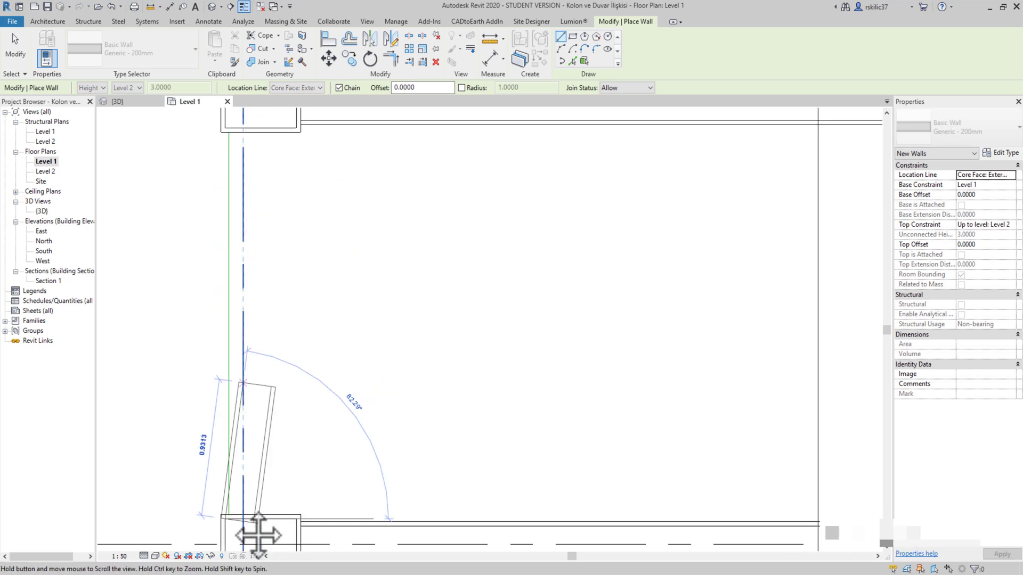
scroll(213, 213, "up", 2)
left_click(222, 294)
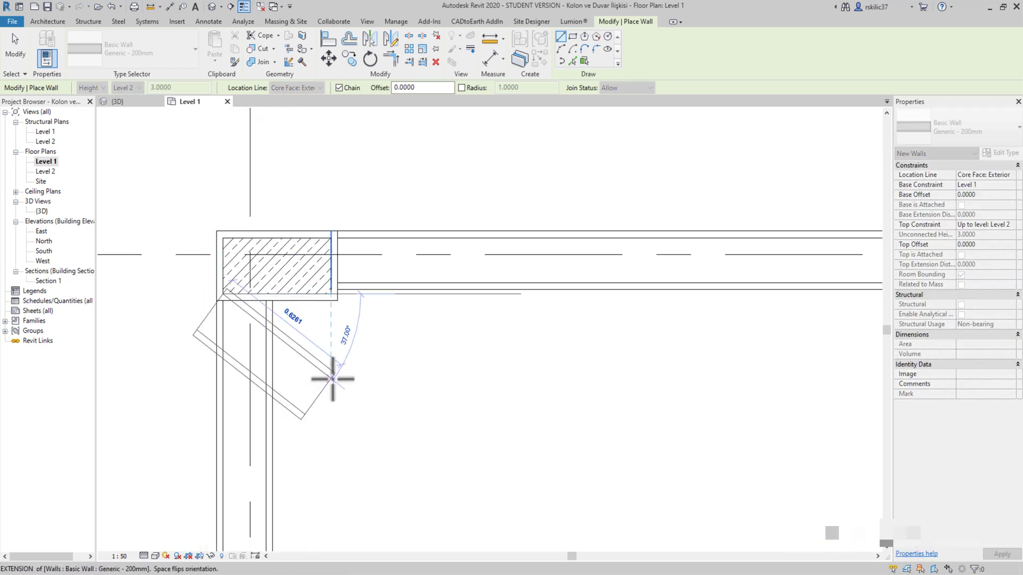
key("Escape")
scroll(265, 314, "down", 3)
key("Escape")
key("Escape")
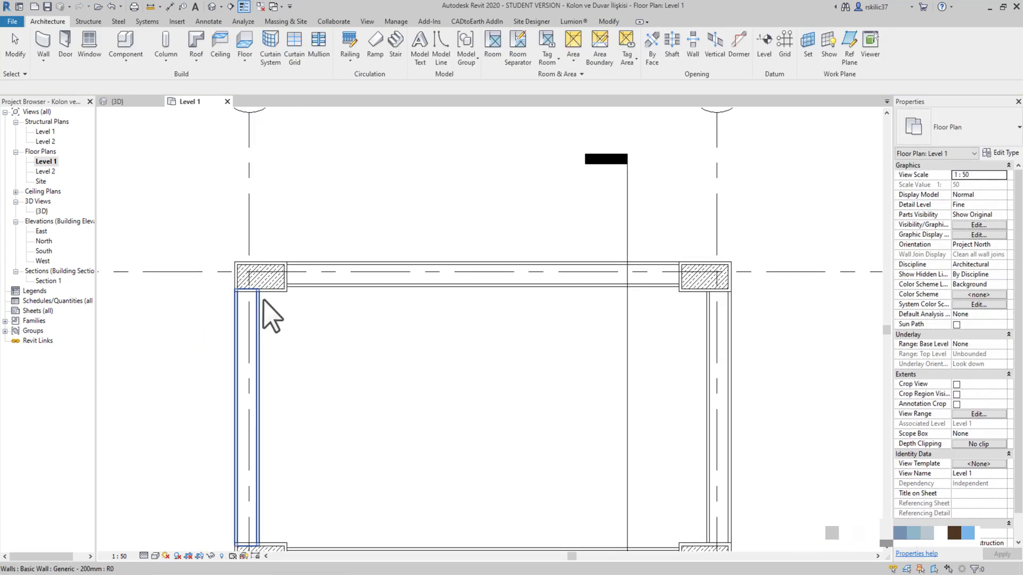
- Join the top-left column with its left wall using Join Geometry
scroll(266, 315, "up", 2)
scroll(289, 251, "down", 3)
middle_click_drag(289, 251, 418, 290)
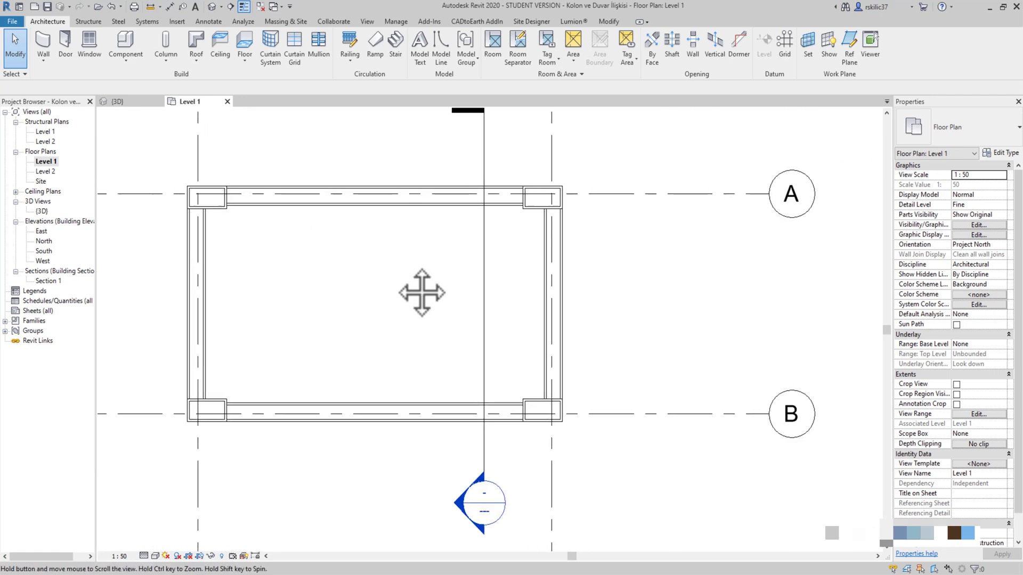
scroll(383, 258, "up", 2)
scroll(245, 218, "up", 1)
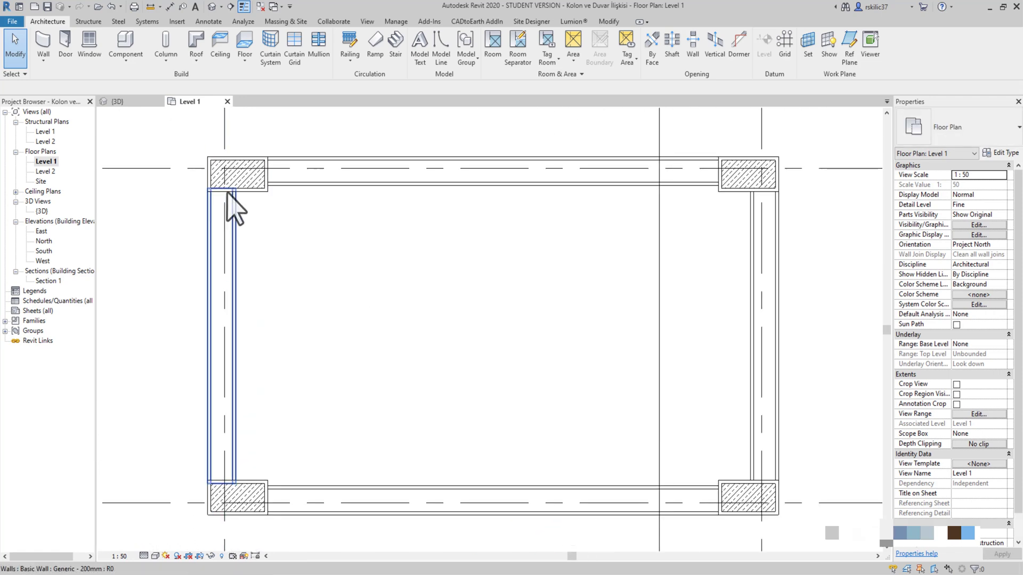
left_click(255, 184)
left_click(256, 62)
scroll(266, 219, "up", 2)
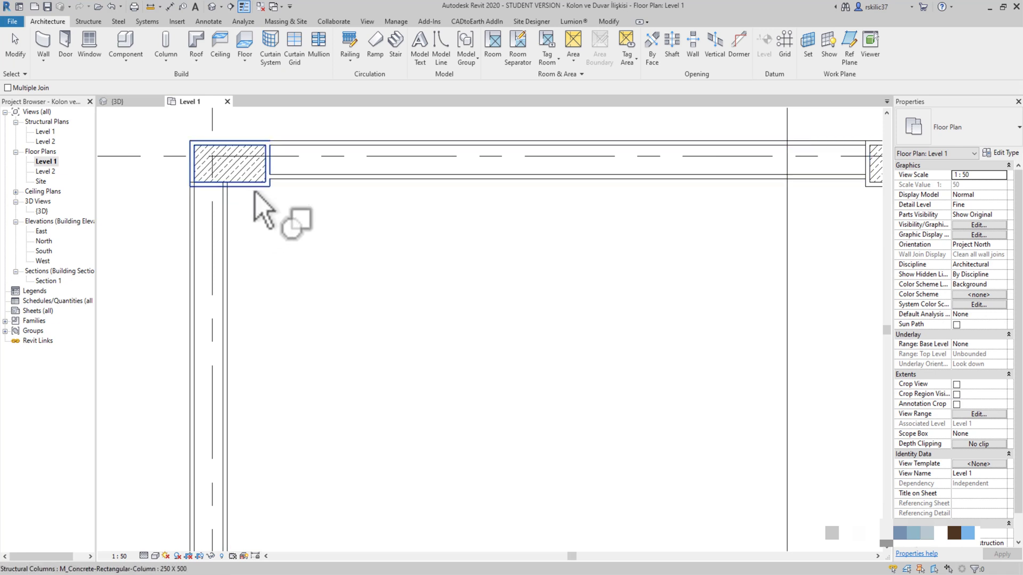
left_click(254, 191)
left_click(229, 218)
- Join the top-right column to its right wall and the bottom-right column to its bottom wall
middle_click_drag(281, 218, 79, 222)
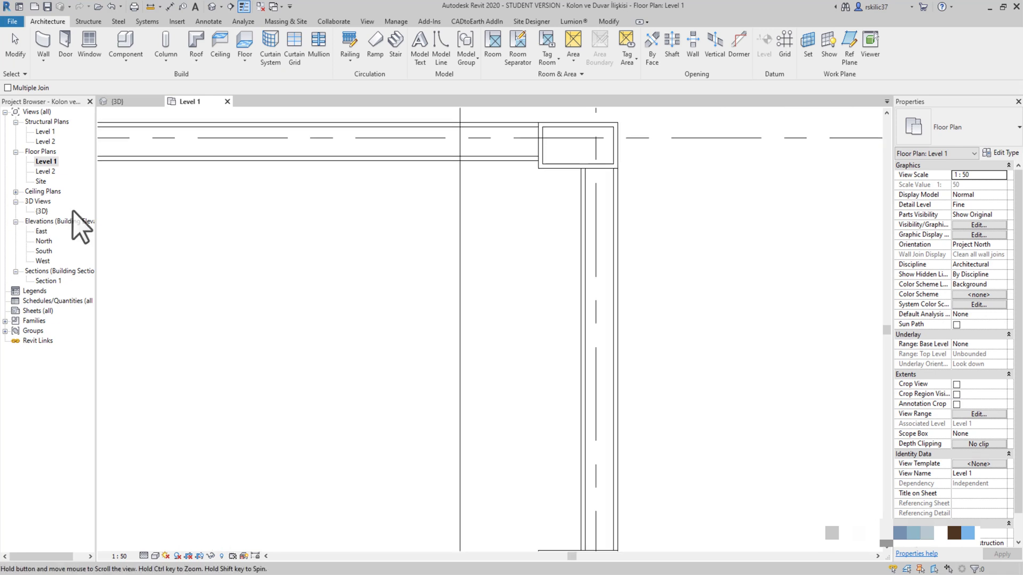
left_click(546, 169)
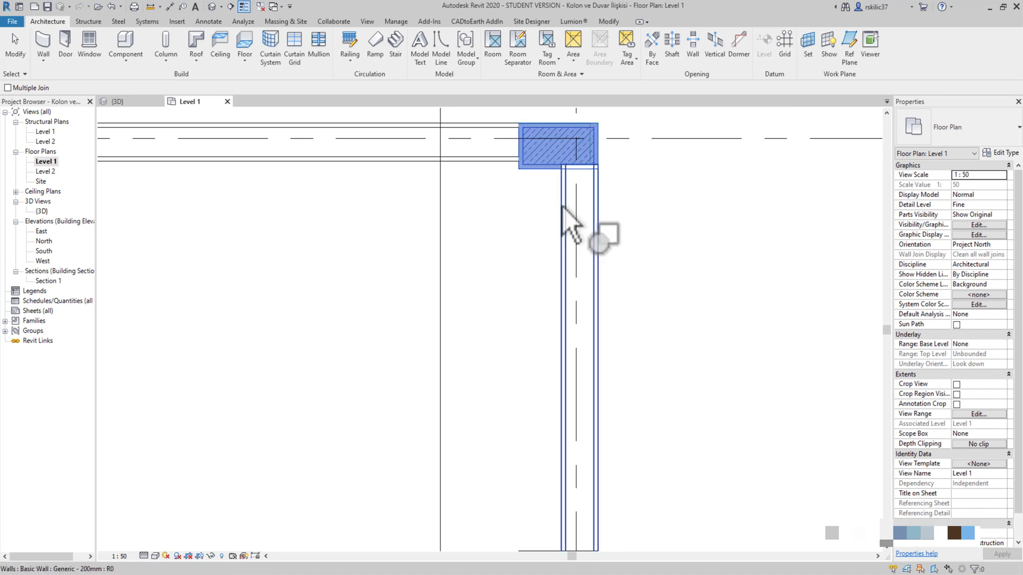
left_click(566, 222)
mouse_move(566, 222)
middle_mouse_down()
mouse_move(530, 292)
mouse_move(522, 454)
middle_mouse_up()
left_click(522, 454)
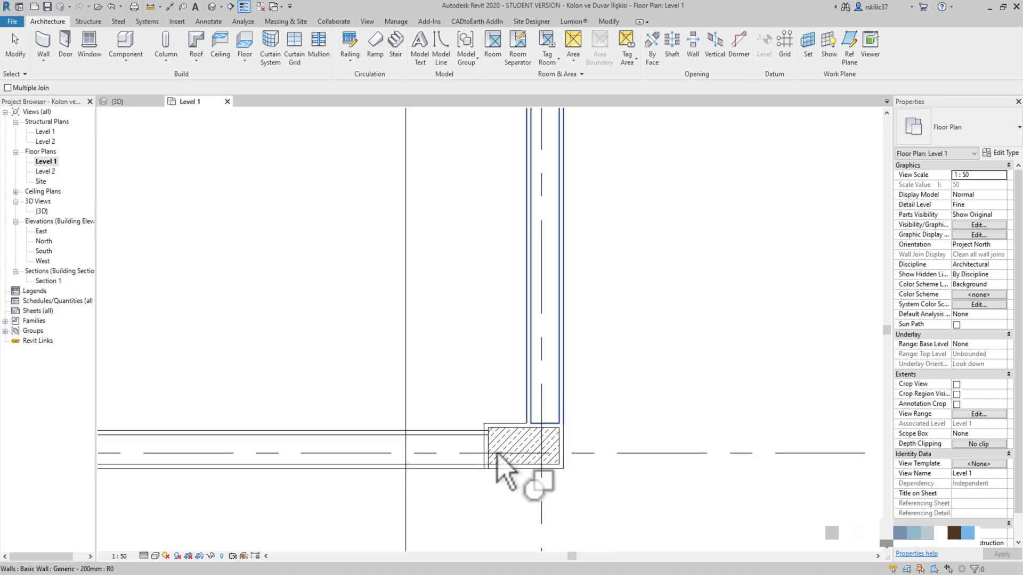
left_click(453, 463)
- Join the bottom-left column to its left wall, then return to the top-left corner
mouse_move(453, 462)
middle_mouse_down()
mouse_move(372, 441)
mouse_move(442, 363)
middle_mouse_up()
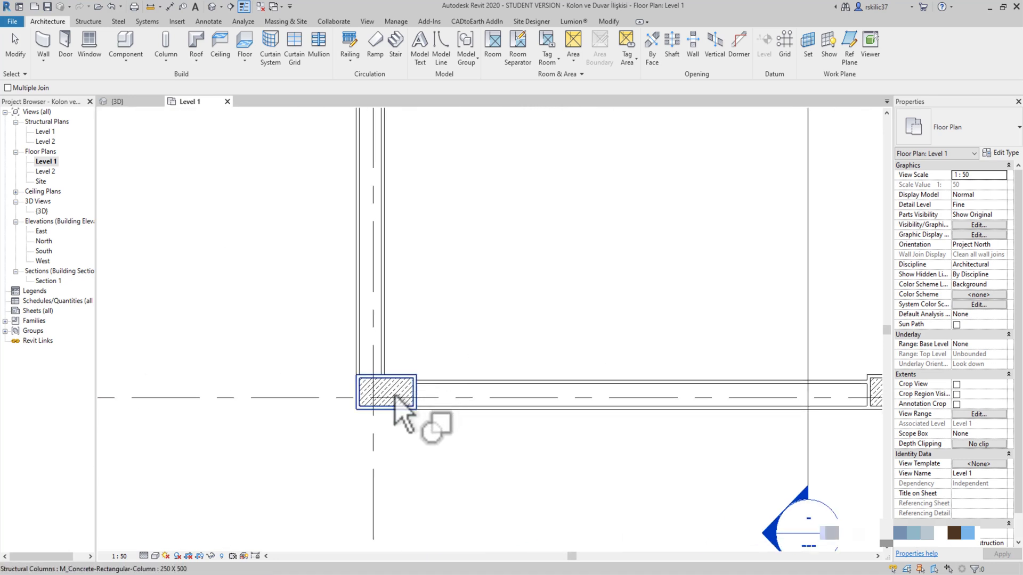
left_click(395, 397)
left_click(379, 340)
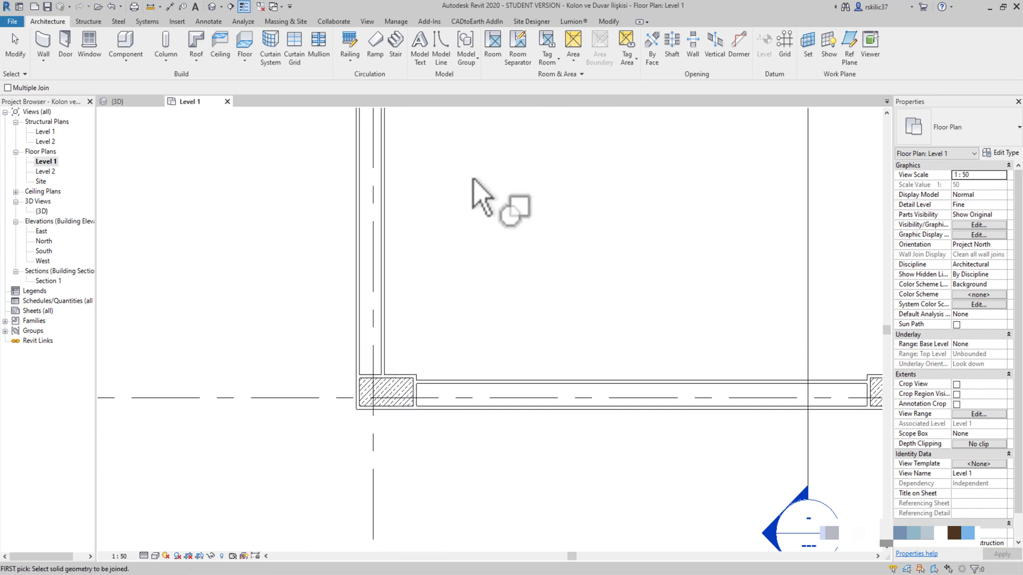
middle_click_drag(482, 198, 267, 194)
scroll(271, 186, "up", 2)
scroll(298, 203, "up", 2)
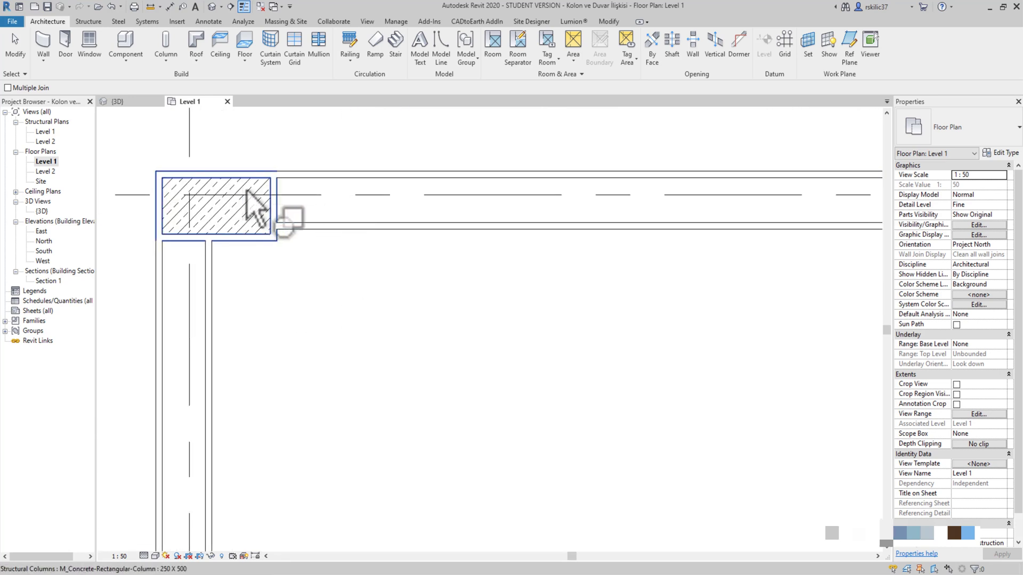
- Switch the join order between the top-left column and its top and left walls
key("Escape")
left_click(237, 234)
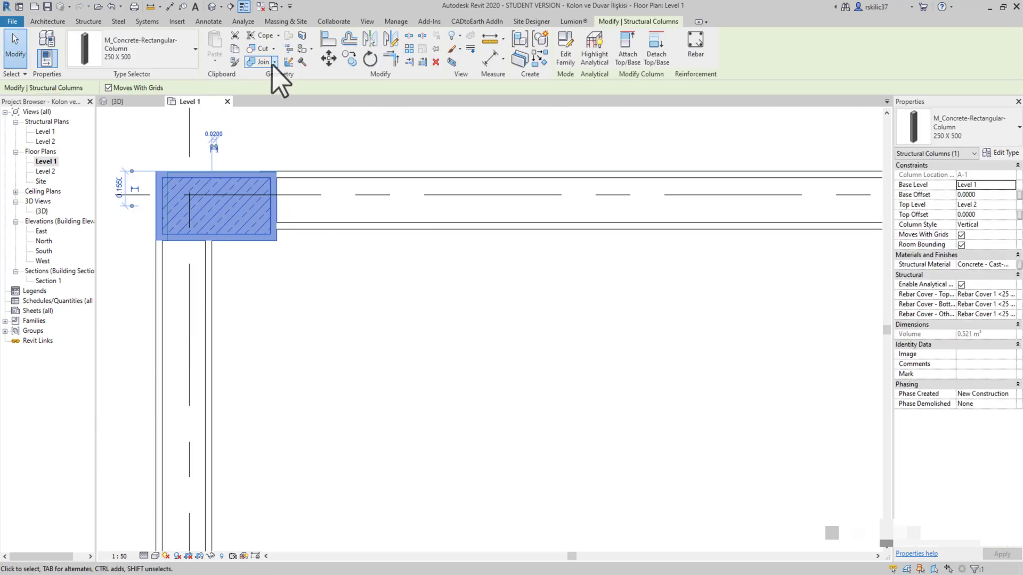
left_click(274, 62)
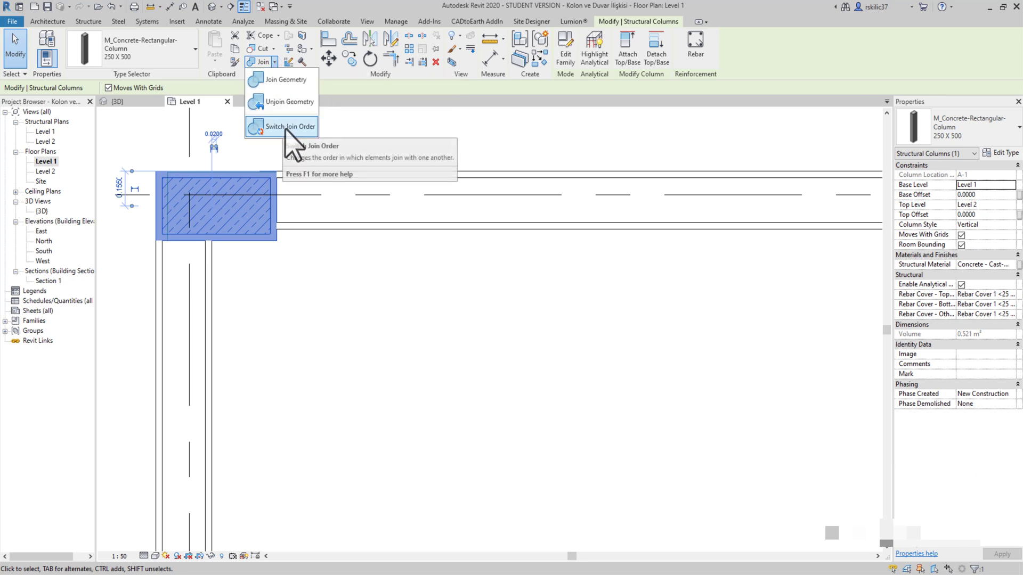
left_click(282, 127)
left_click(264, 221)
left_click(352, 208)
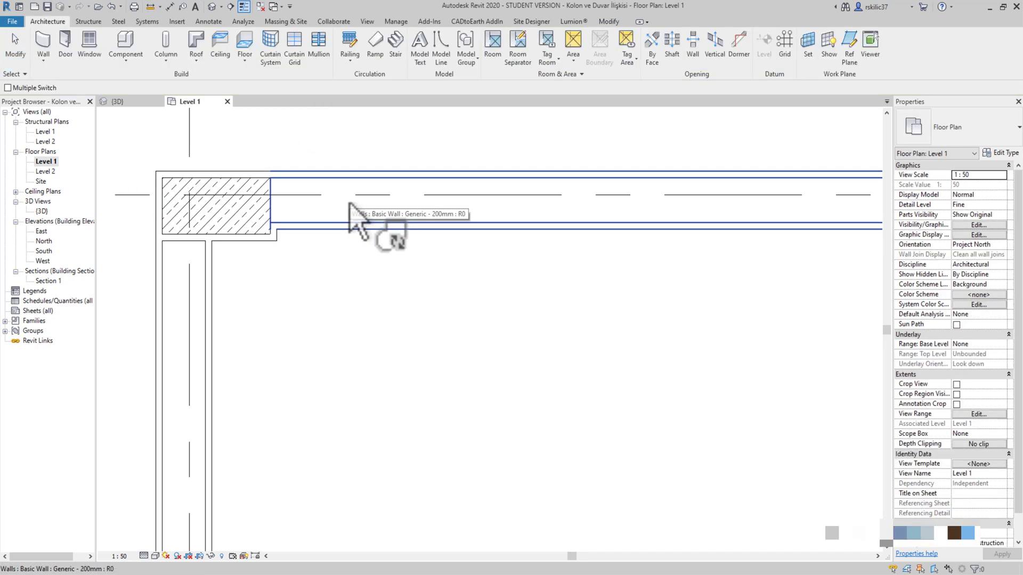
left_click(246, 226)
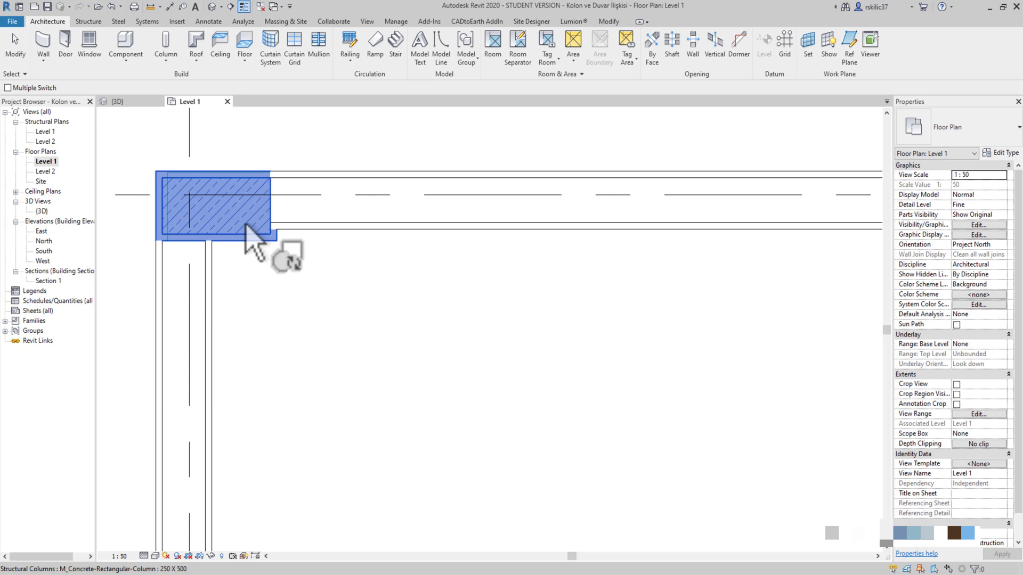
left_click(181, 298)
- Zoom in to check the wall joins at the top-left column
scroll(326, 267, "down", 2)
middle_click_drag(326, 267, 366, 269)
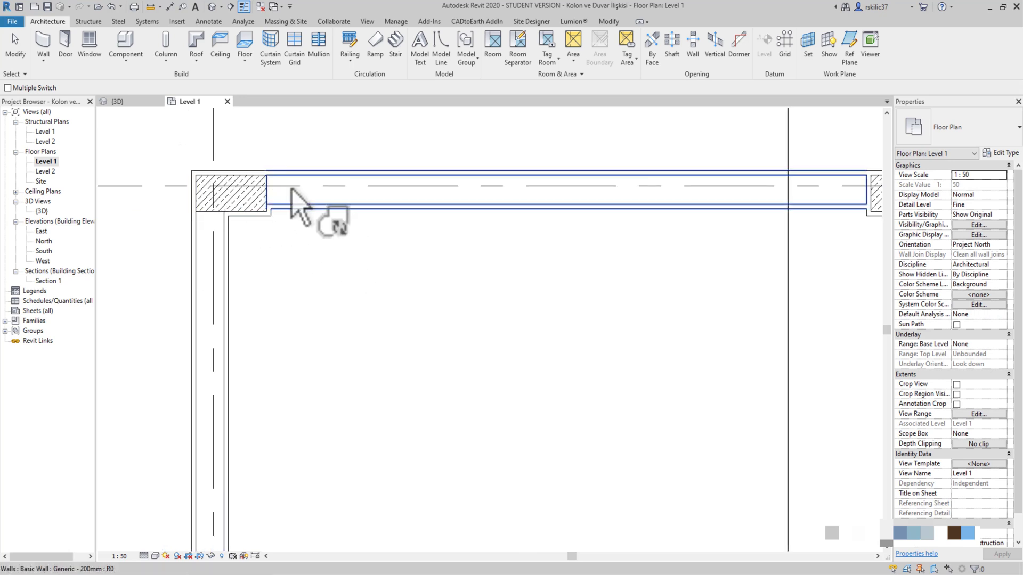
scroll(273, 205, "up", 2)
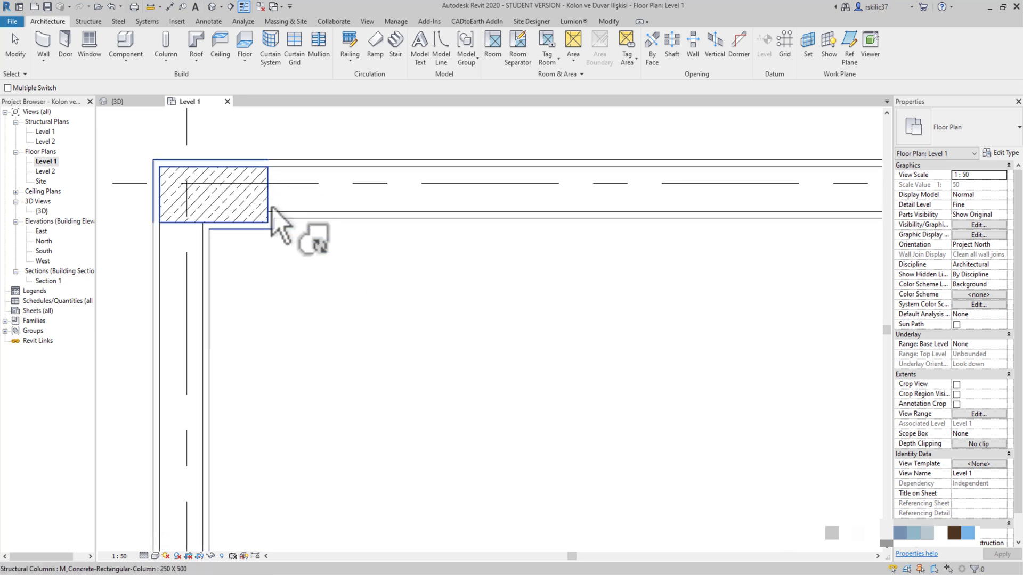
scroll(269, 174, "up", 2)
scroll(272, 174, "up", 2)
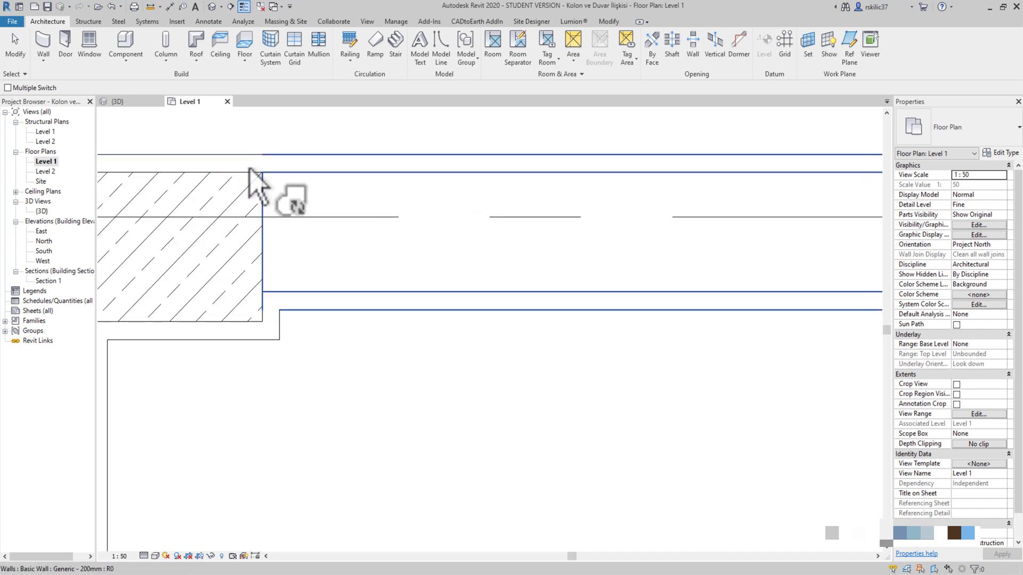
scroll(273, 174, "down", 1)
scroll(262, 172, "up", 3)
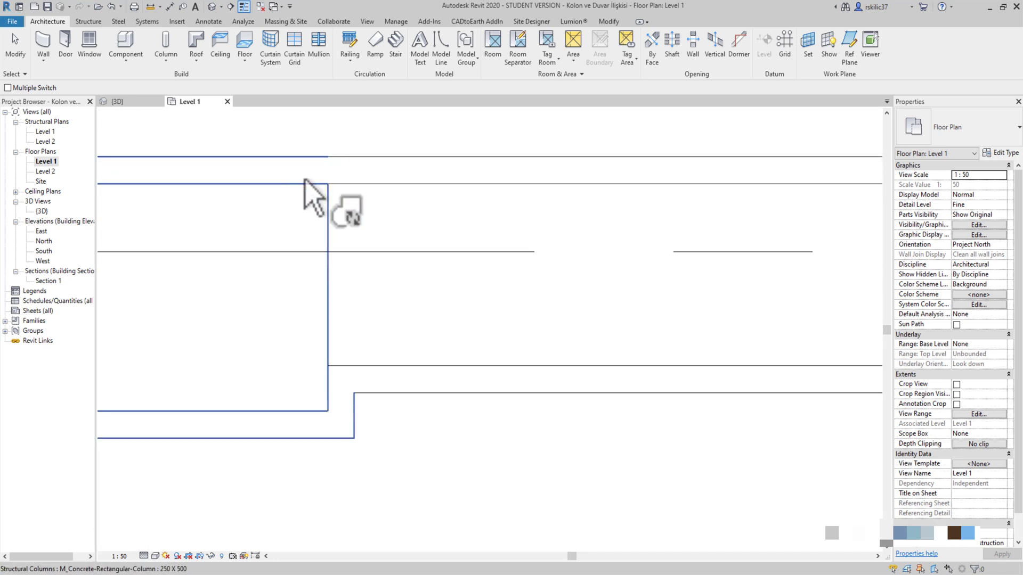
scroll(384, 178, "down", 1)
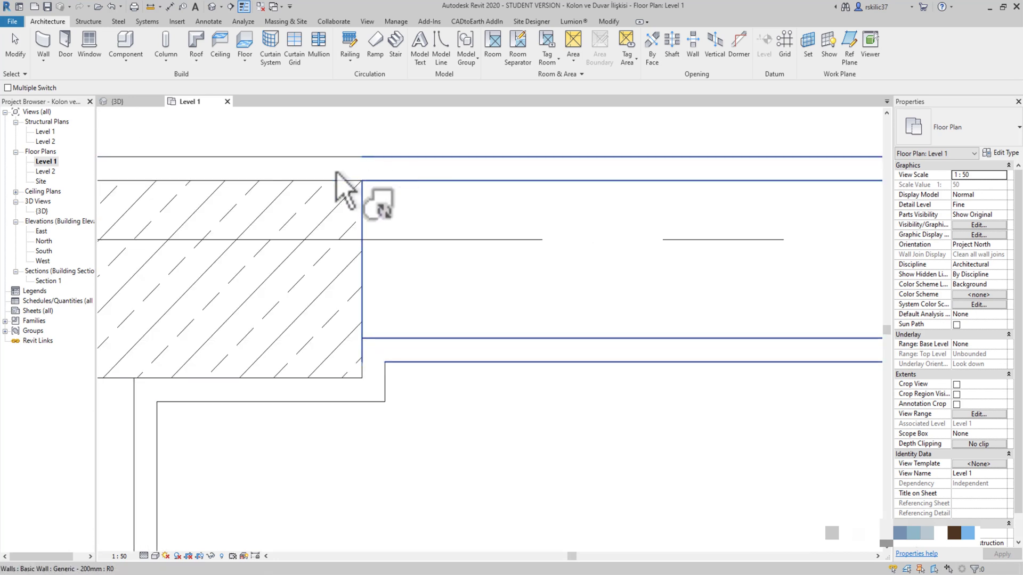
scroll(369, 171, "down", 2)
- Pan to inspect the other corner columns, then zoom out to the whole room
middle_click_drag(324, 212, 137, 223)
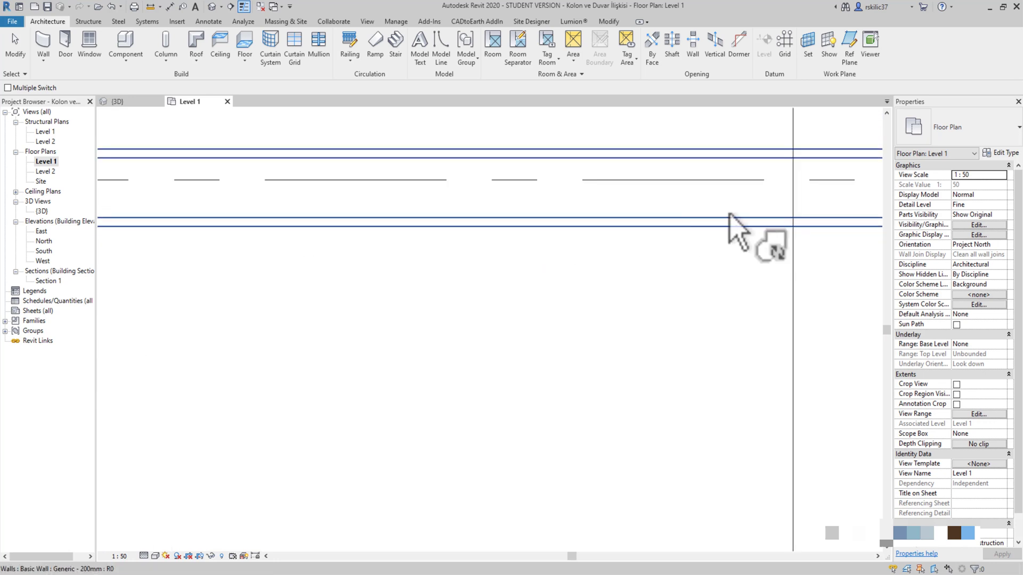
middle_click_drag(735, 228, 428, 244)
scroll(411, 252, "down", 1)
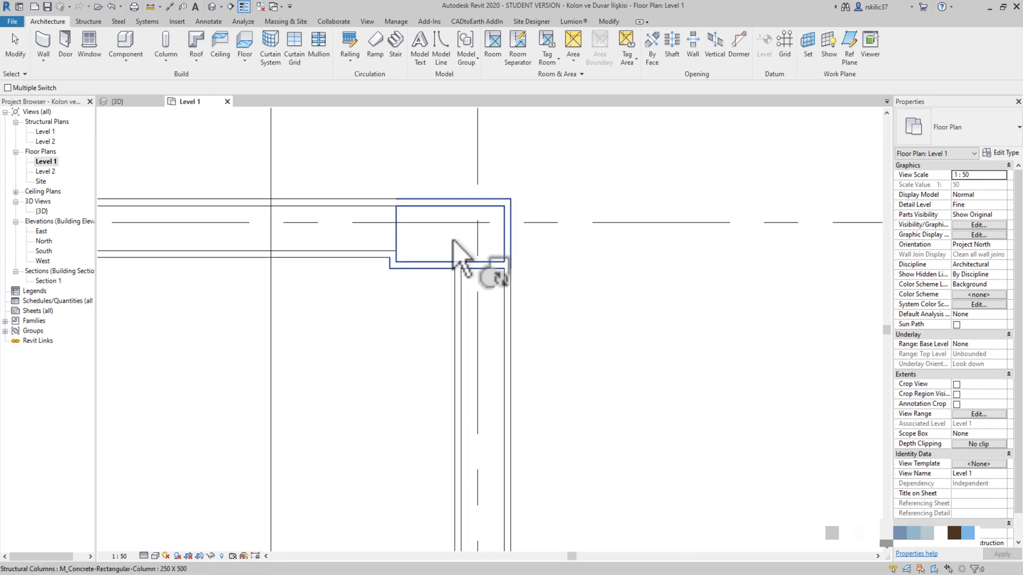
mouse_move(473, 292)
middle_mouse_down()
mouse_move(434, 187)
mouse_move(450, 470)
middle_mouse_up()
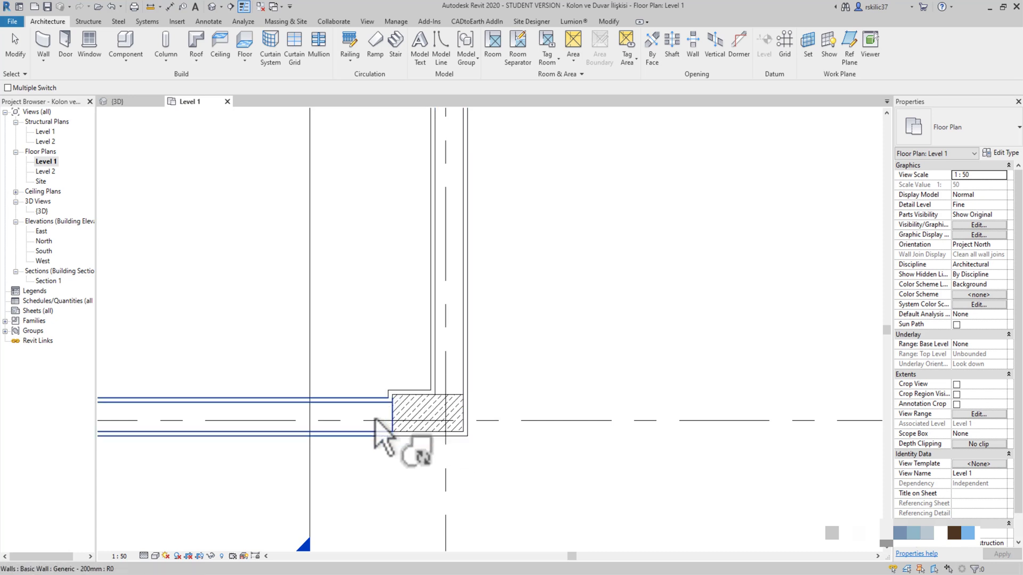
middle_click_drag(383, 429, 889, 372)
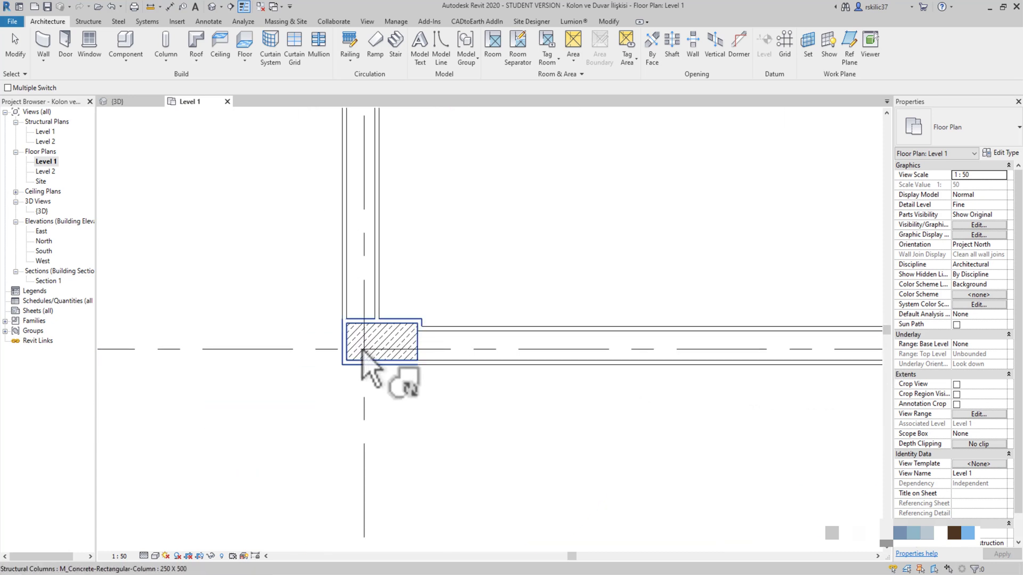
scroll(373, 280, "down", 2)
scroll(388, 206, "down", 1)
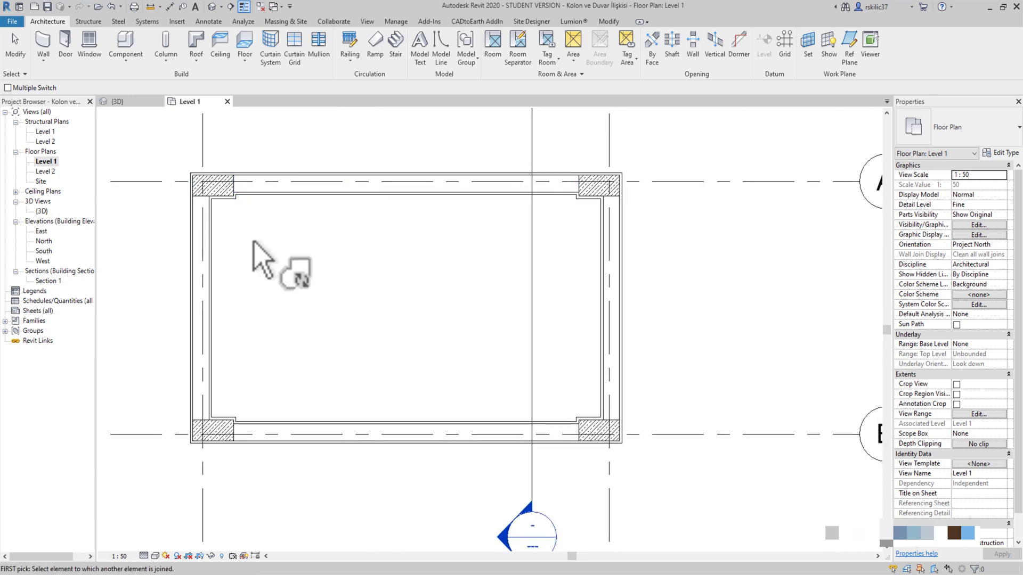
scroll(214, 205, "up", 3)
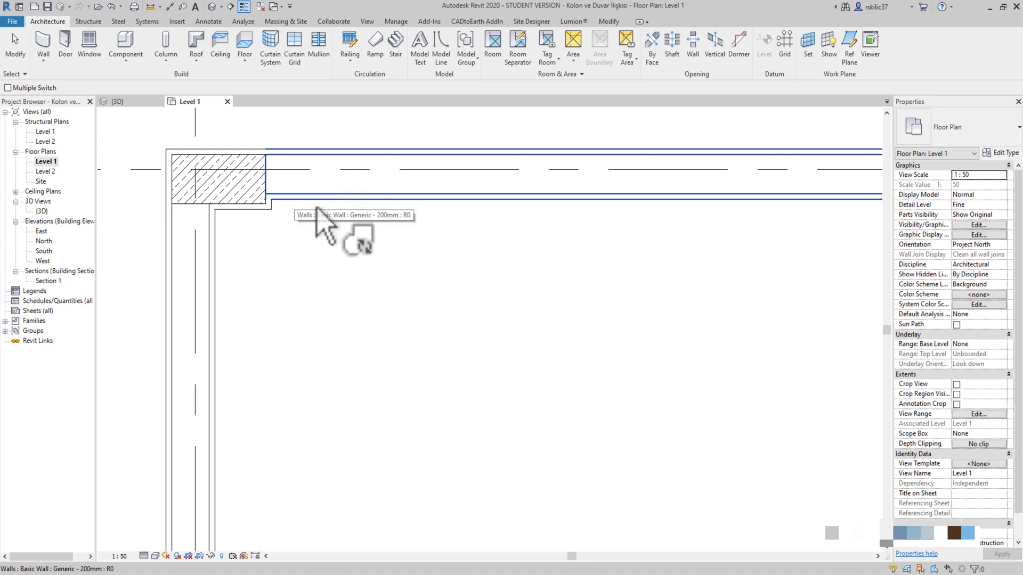
scroll(373, 266, "down", 3)
middle_click_drag(434, 313, 585, 229)
middle_click_drag(434, 251, 501, 256)
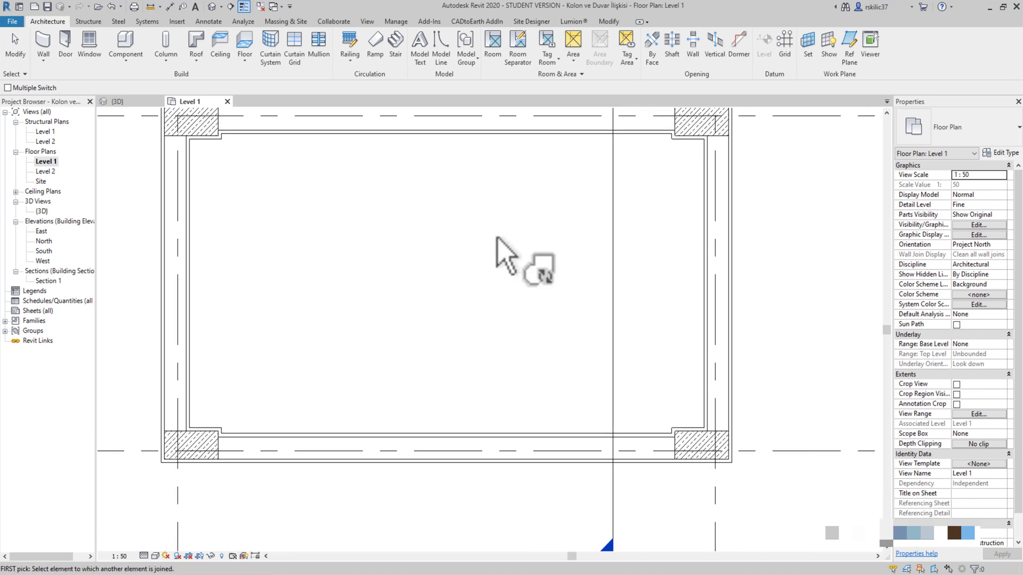
- Show the default 3D view in Hidden Line, orbit to the back left, and select a corner column
left_click(212, 7)
middle_click_drag(419, 253, 298, 299, "shift")
left_click(155, 556)
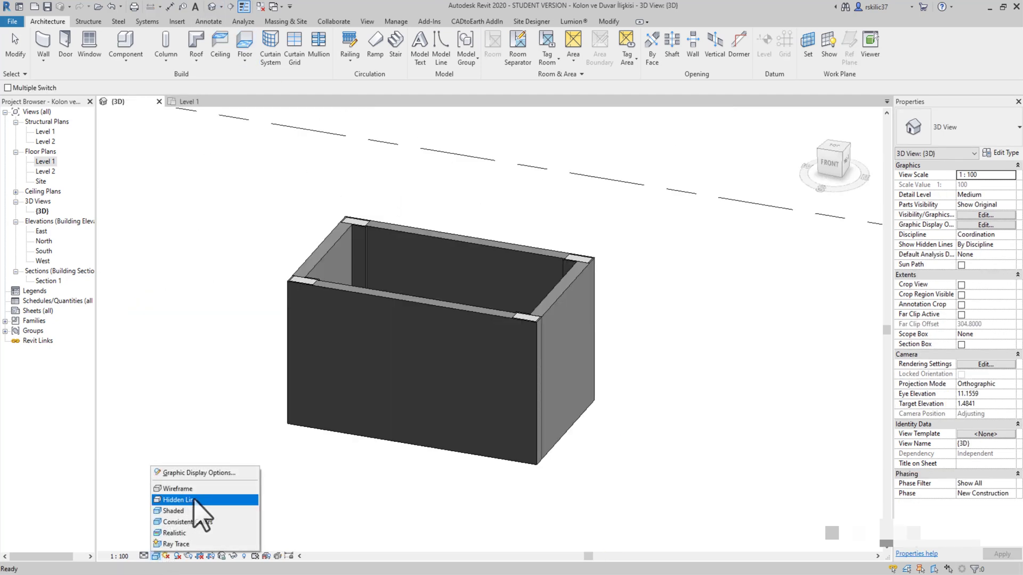
left_click(195, 500)
mouse_move(353, 423)
middle_mouse_down("shift")
mouse_move(247, 308)
mouse_move(661, 410)
mouse_move(450, 251)
mouse_move(480, 228)
mouse_move(524, 365)
middle_mouse_up("shift")
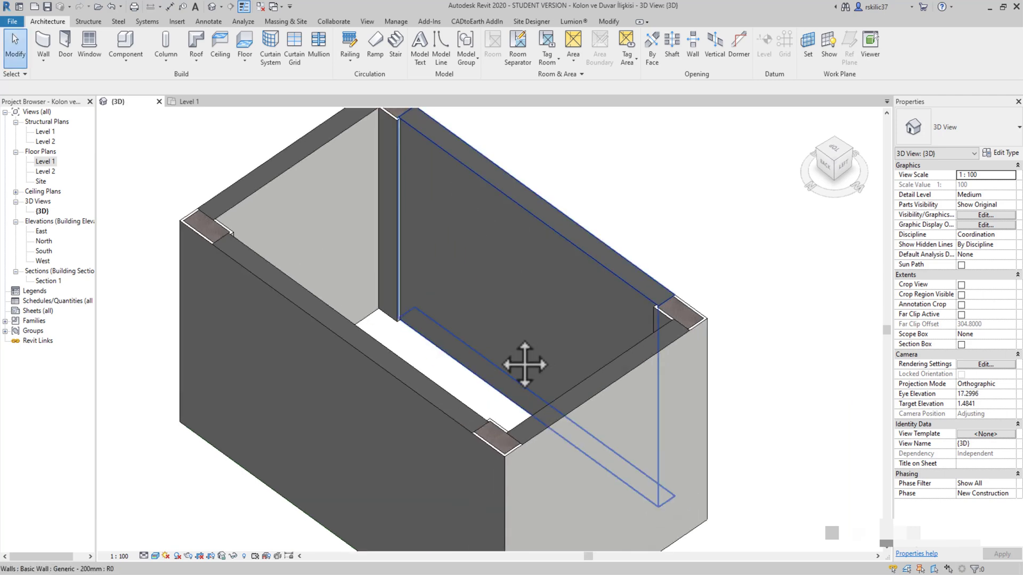
scroll(464, 394, "up", 5)
scroll(466, 381, "up", 1)
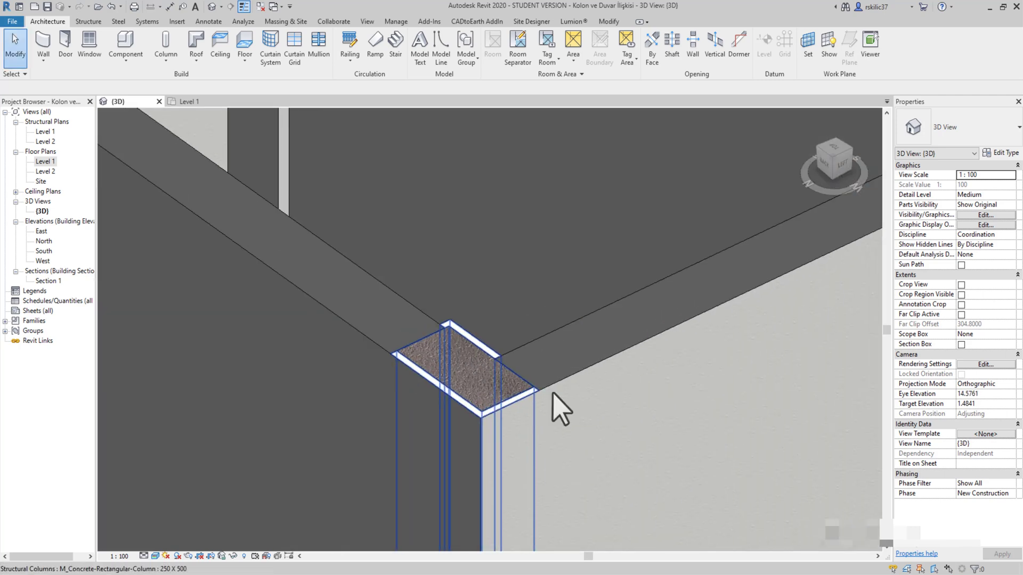
scroll(578, 370, "down", 5)
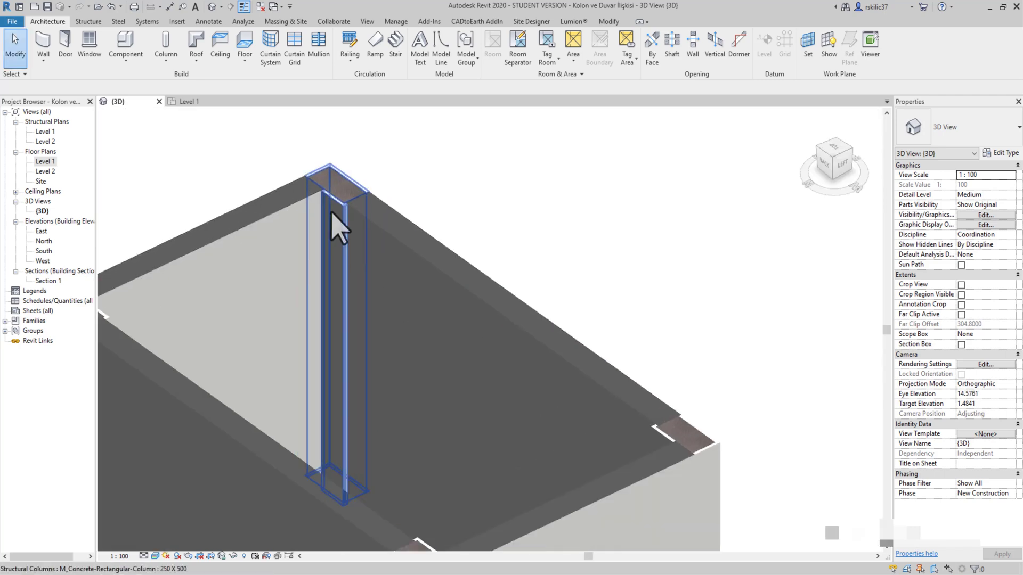
left_click(339, 215)
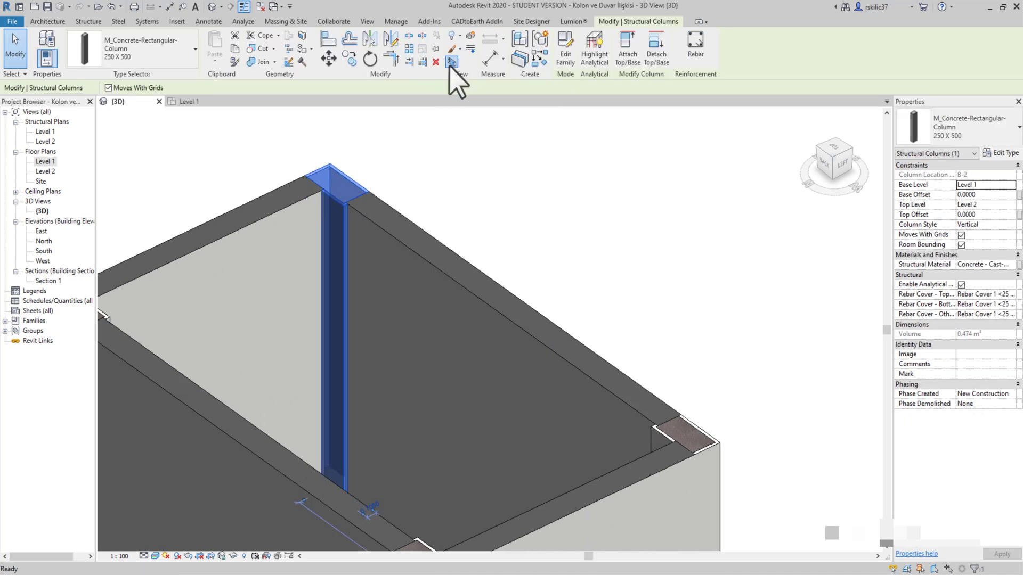
- Crop the 3D view to the selected corner column with a section box and orbit around it
left_click(452, 62)
scroll(533, 266, "up", 3)
left_click(665, 171)
scroll(617, 217, "up", 2)
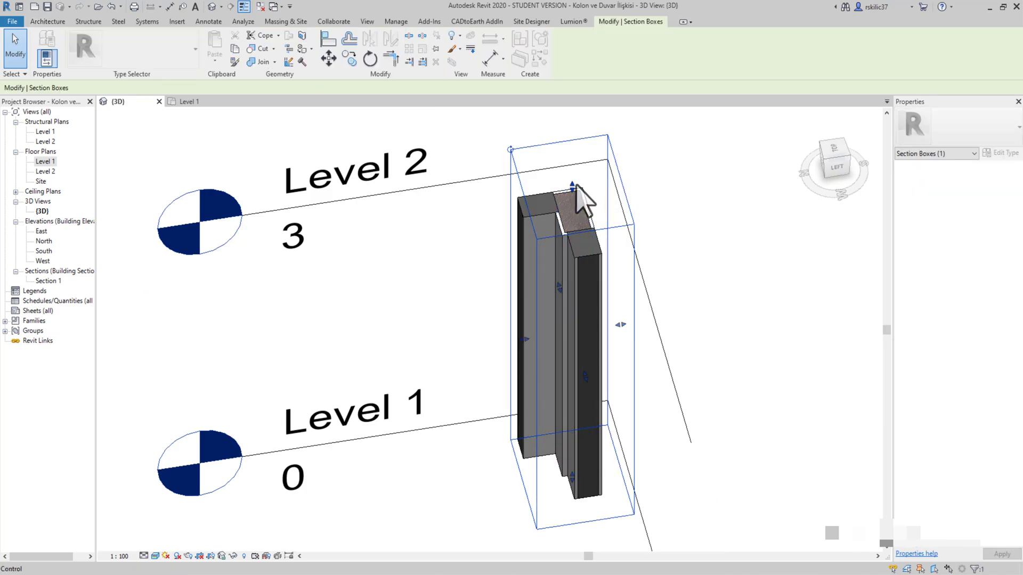
middle_click_drag(583, 200, 687, 338, "shift")
scroll(606, 262, "up", 3)
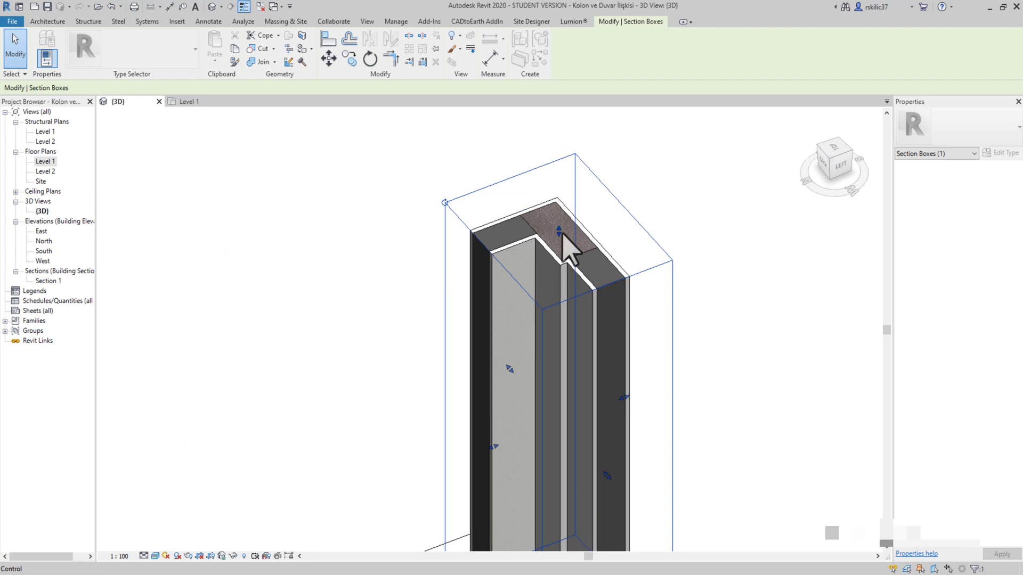
mouse_move(658, 384)
middle_mouse_down("shift")
mouse_move(567, 446)
mouse_move(490, 410)
middle_mouse_up("shift")
scroll(506, 303, "up", 2)
- Temporarily hide one adjoining wall to inspect the column's finish, then restore it
left_click(515, 311)
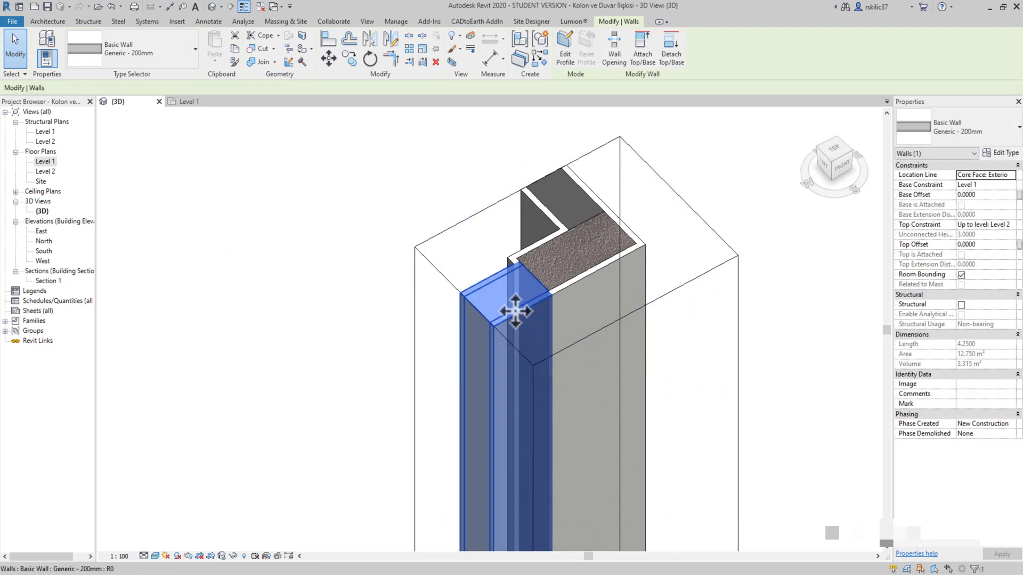
key("h")
key("h")
mouse_move(515, 312)
middle_mouse_down("shift")
mouse_move(693, 327)
mouse_move(674, 303)
middle_mouse_up("shift")
scroll(554, 258, "up", 2)
mouse_move(503, 243)
middle_mouse_down("shift")
mouse_move(606, 270)
mouse_move(647, 218)
middle_mouse_up("shift")
key("h")
key("r")
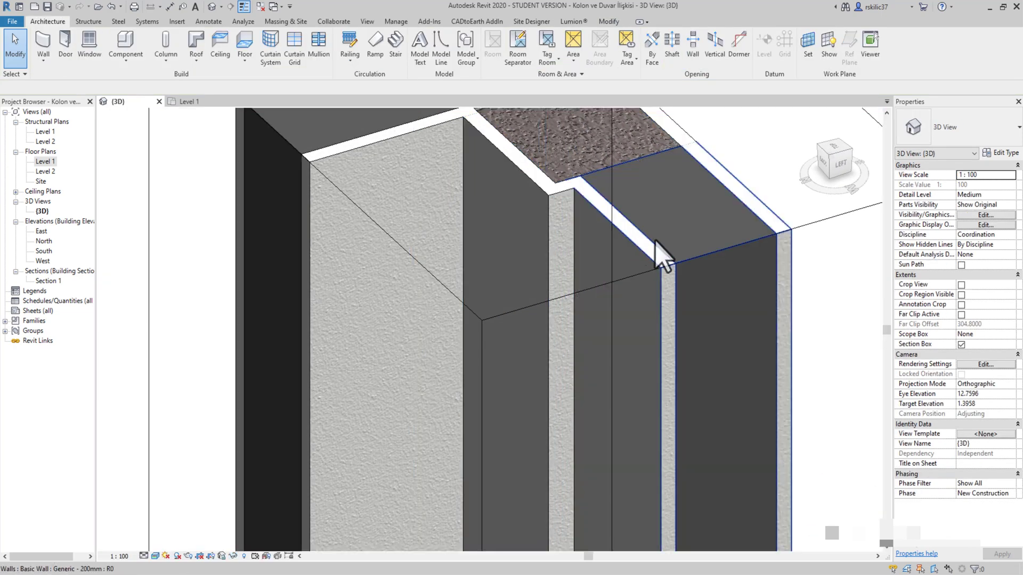
- Isolate the other adjoining wall, then reset temporary hide/isolate
left_click(666, 228)
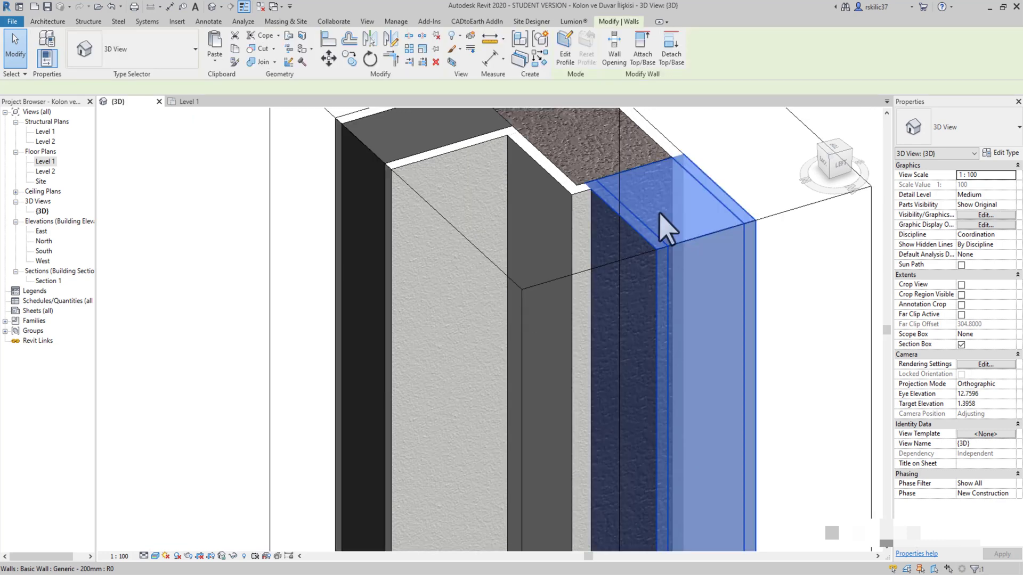
key("h")
key("i")
key("Escape")
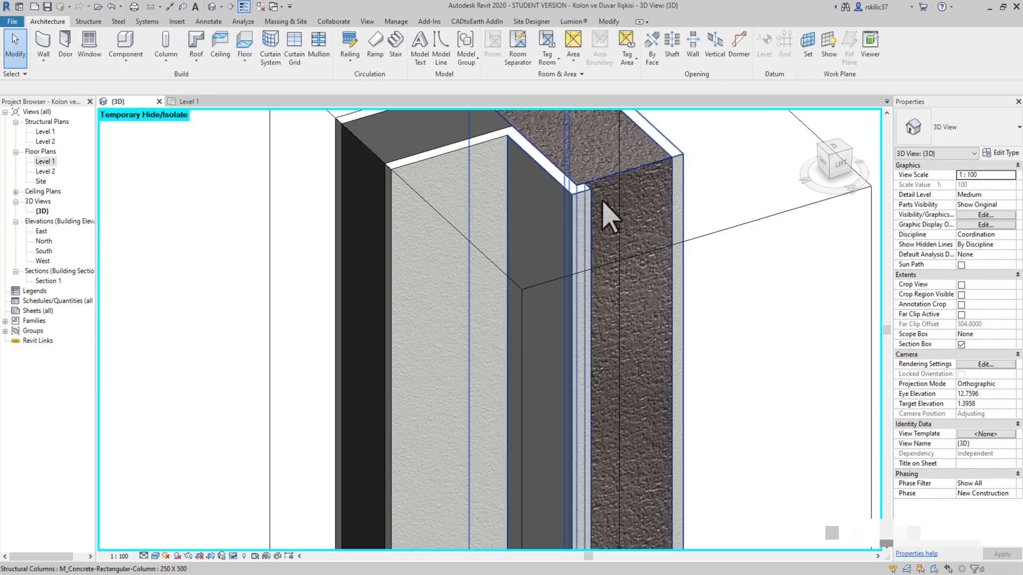
key("h")
key("r")
scroll(662, 309, "down", 3)
- Zoom out and pan until the whole four-column wall box is in view
scroll(742, 278, "down", 3)
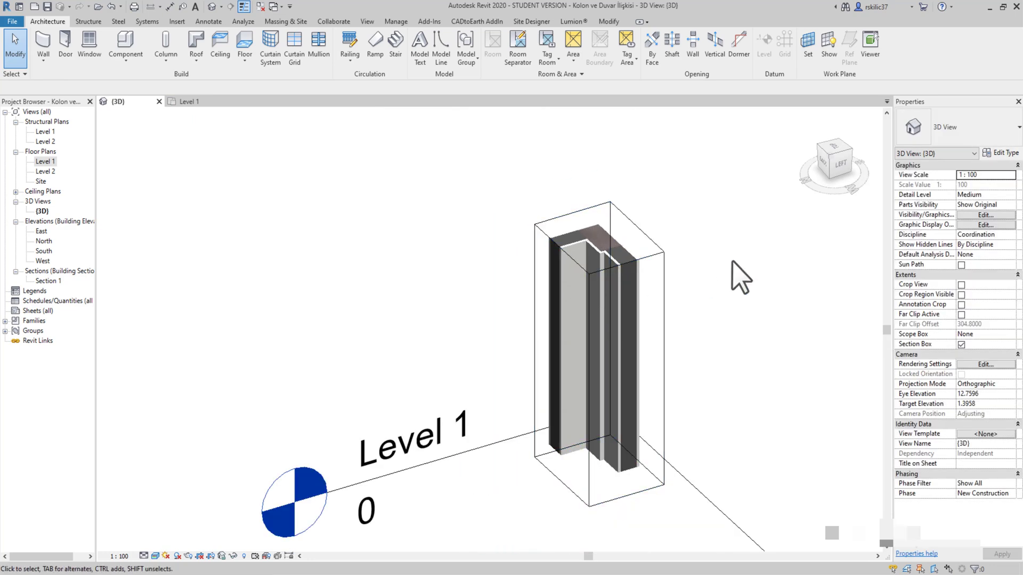
scroll(743, 349, "down", 5)
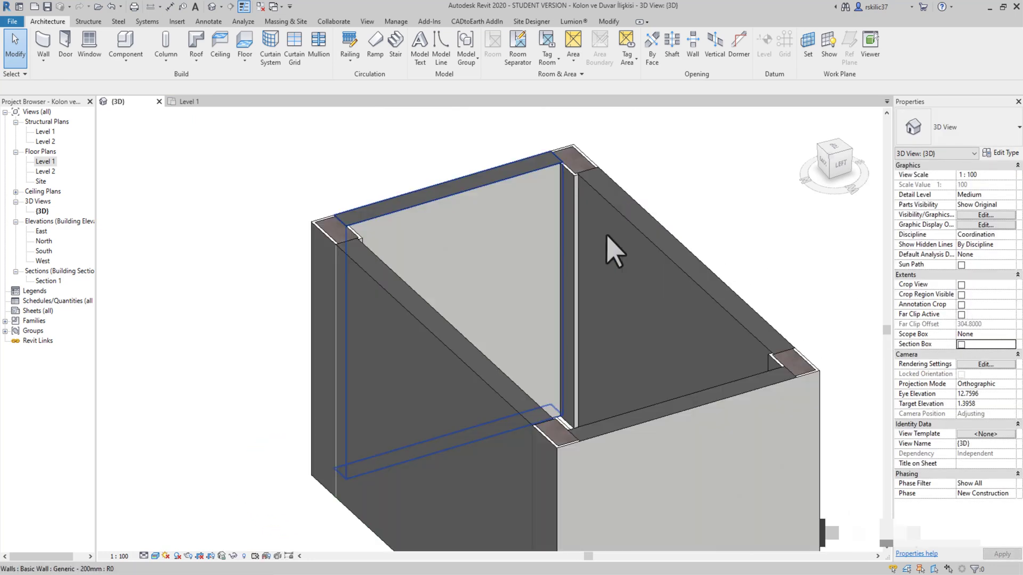
scroll(617, 251, "down", 3)
middle_click_drag(538, 290, 495, 308)
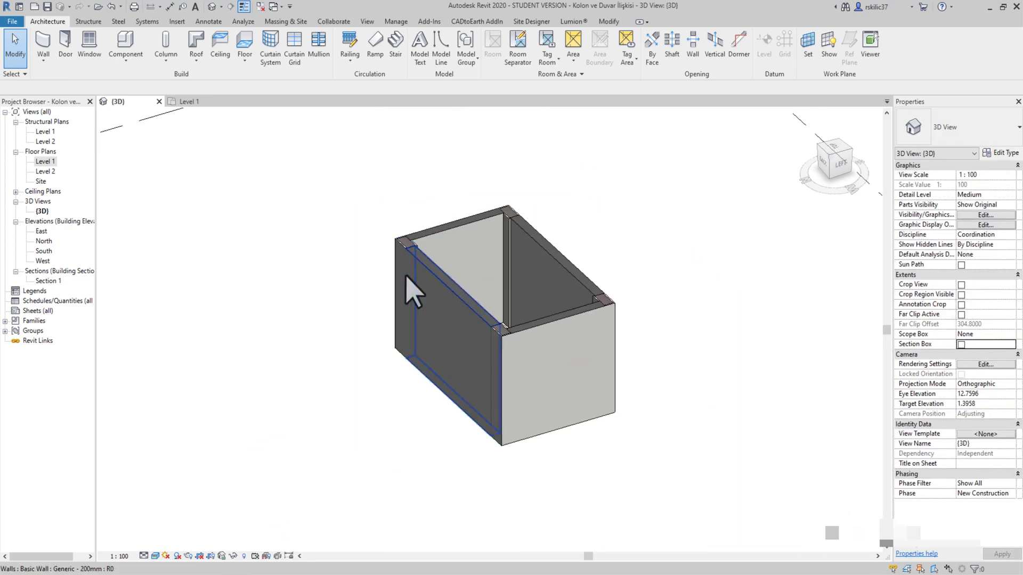